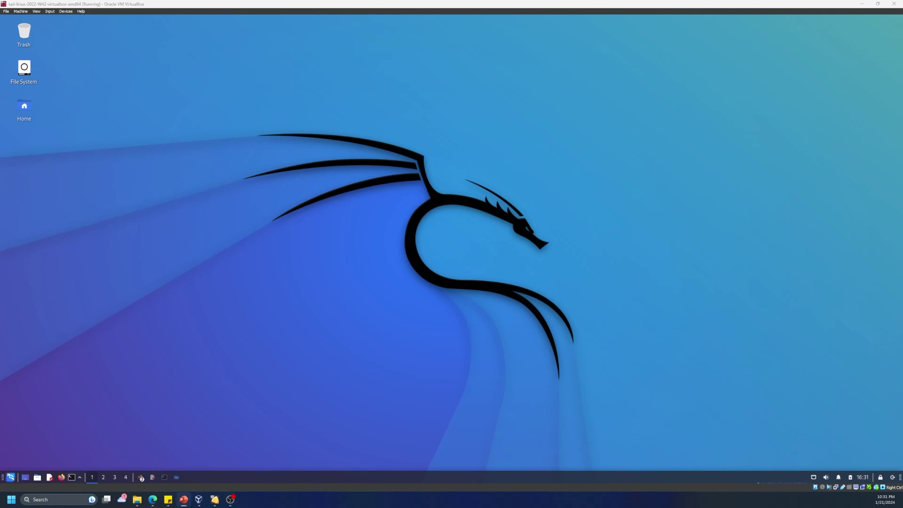
# Maximize the slide 4 password attack example, then minimize PowerPoint to reveal the Kali desktop.
pyautogui.moveTo(315, 224); pyautogui.dragTo(487, 90)
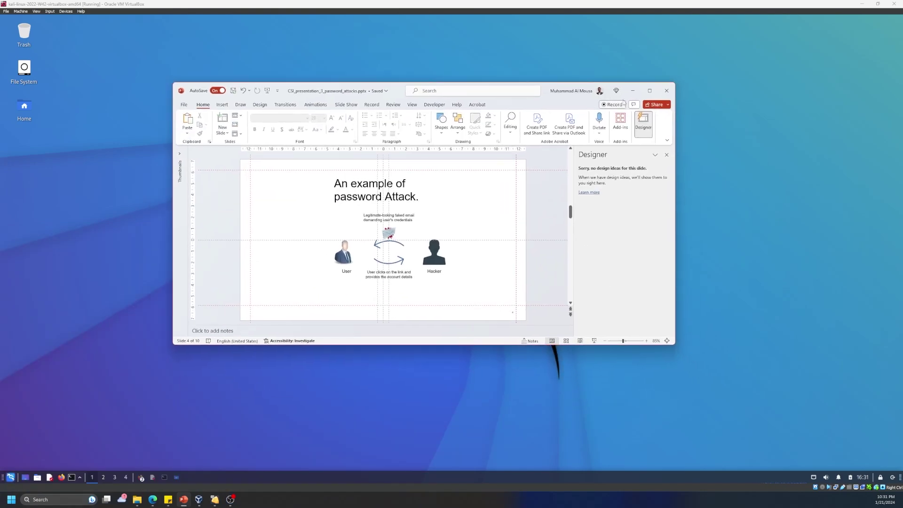
pyautogui.click(652, 91)
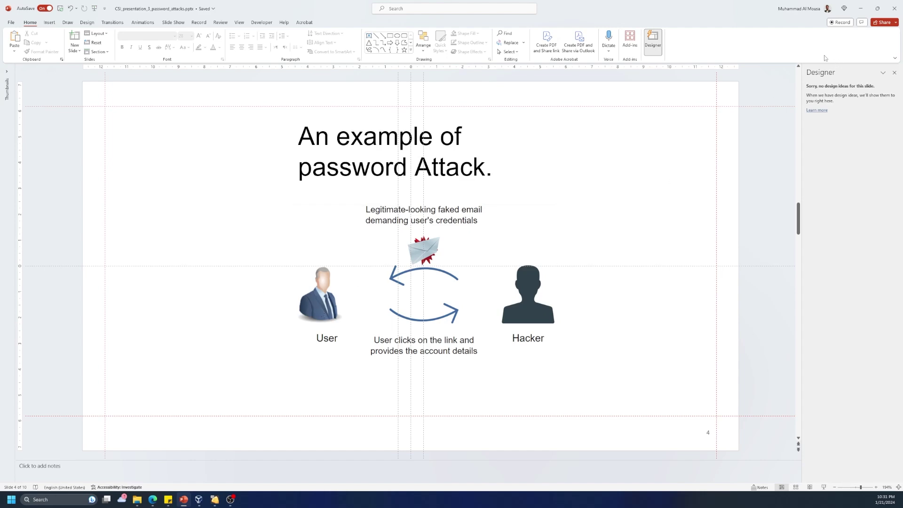
pyautogui.click(862, 12)
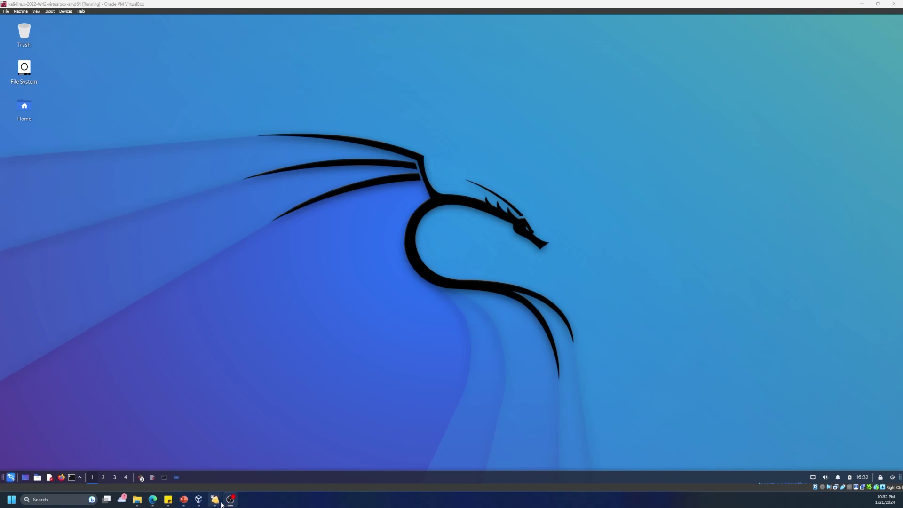
# Arrange the owasp and VirtualBox Manager windows and select the owasp VM to view its details.
pyautogui.moveTo(215, 499)
pyautogui.click(176, 465)
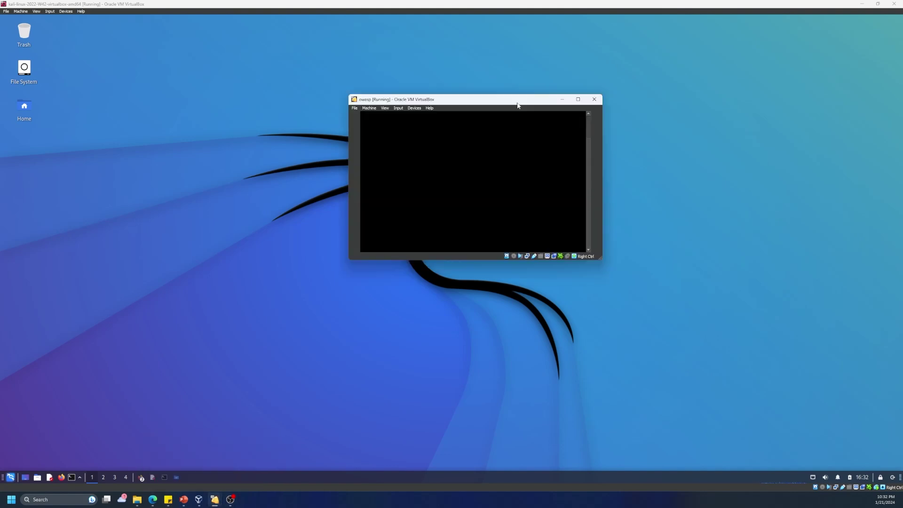
pyautogui.moveTo(466, 92); pyautogui.dragTo(396, 99)
pyautogui.click(230, 500)
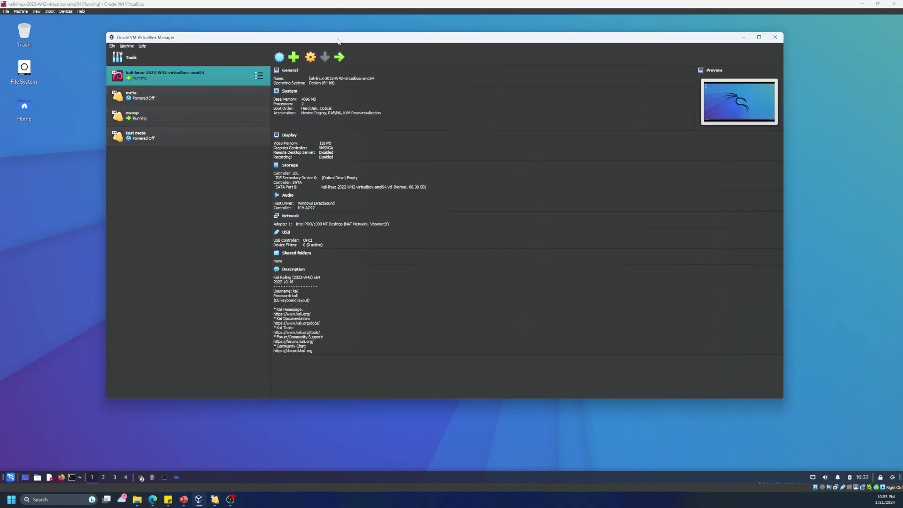
pyautogui.moveTo(199, 38); pyautogui.dragTo(190, 57)
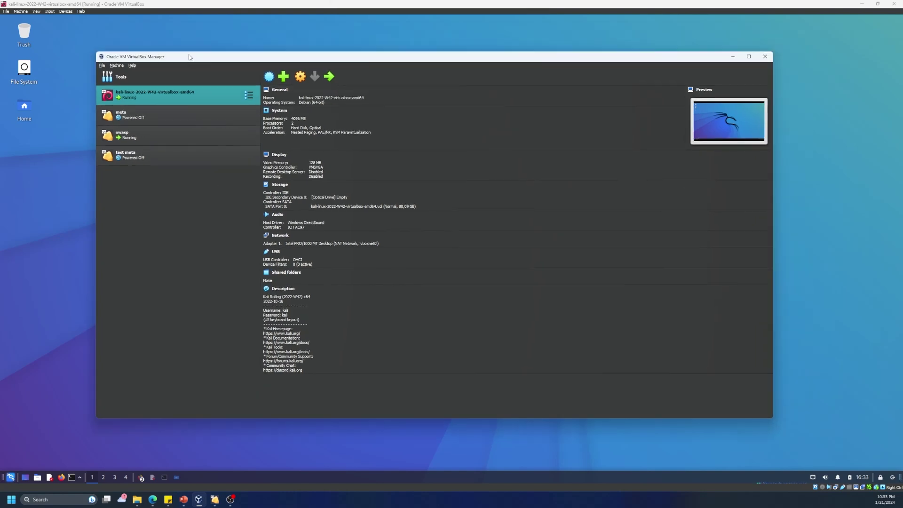
pyautogui.moveTo(189, 57); pyautogui.dragTo(191, 54)
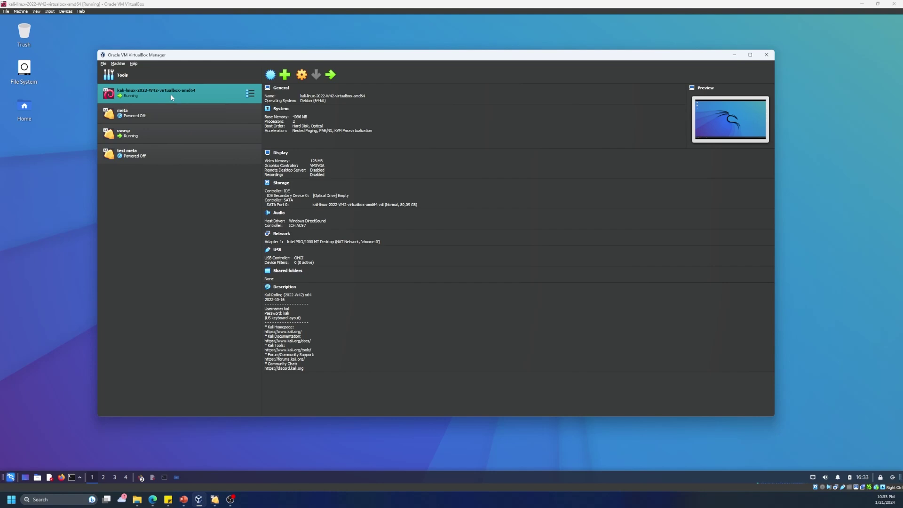
pyautogui.click(139, 132)
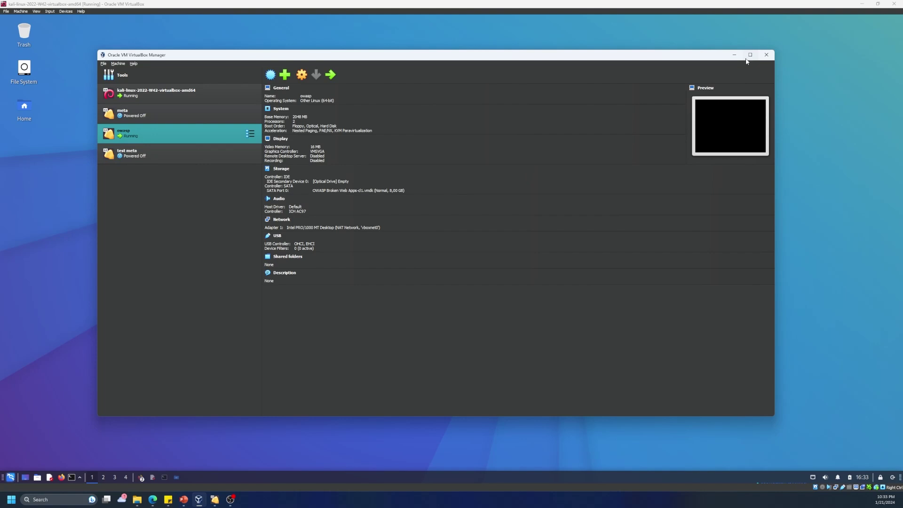
pyautogui.moveTo(750, 55)
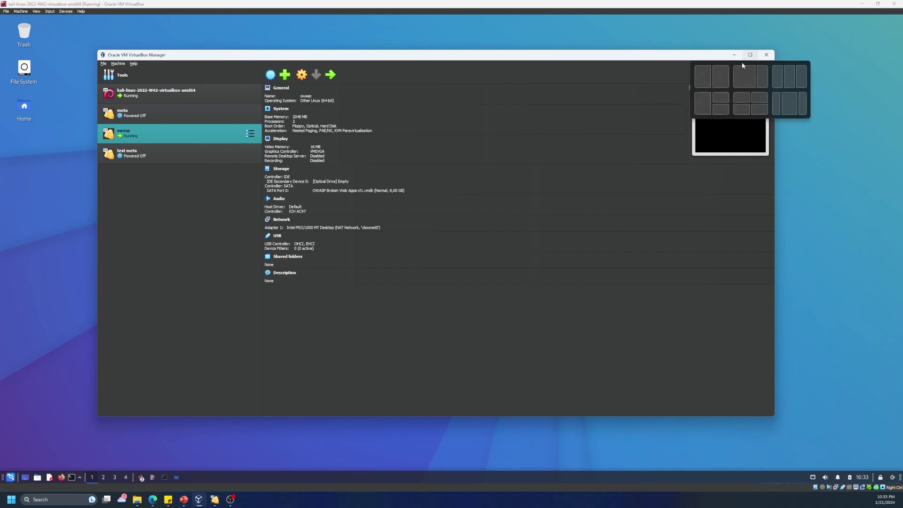
# Minimize and restore VirtualBox Manager, then bring the running owasp console window forward.
pyautogui.click(735, 54)
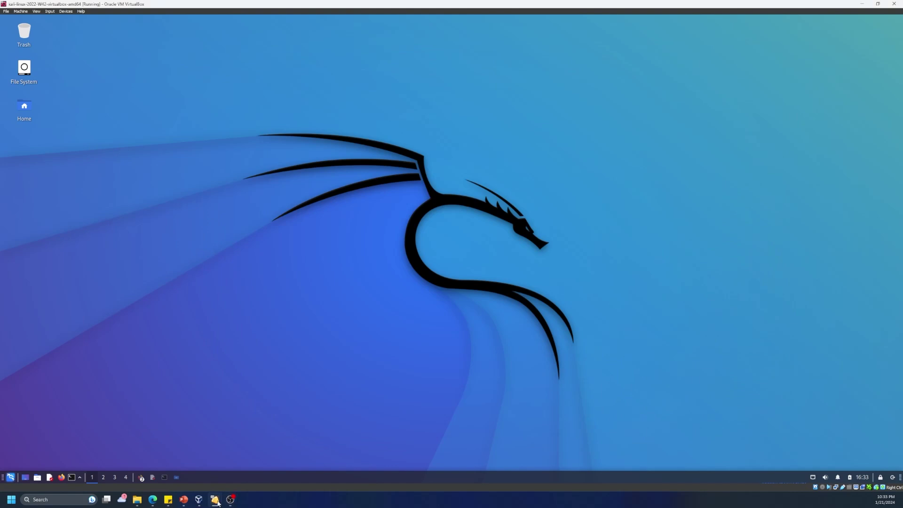
pyautogui.click(201, 499)
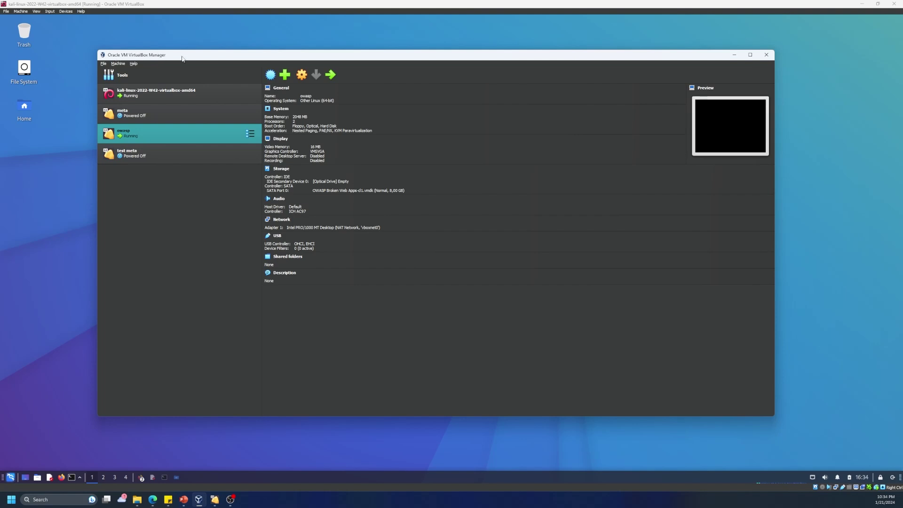
pyautogui.moveTo(182, 59); pyautogui.dragTo(216, 64)
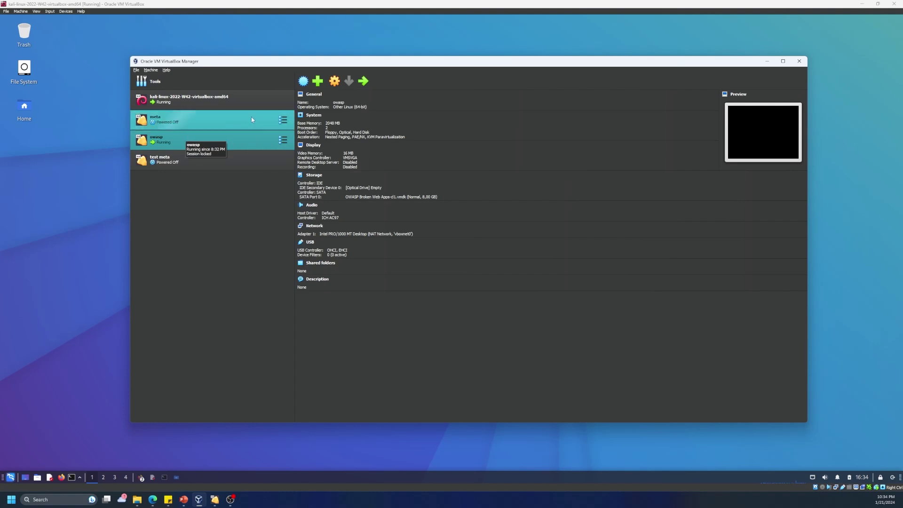
pyautogui.click(199, 500)
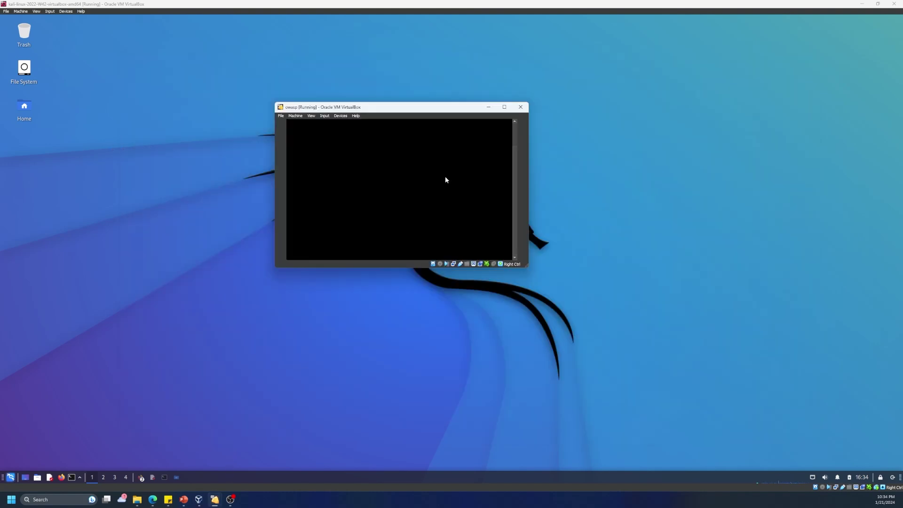
# Check the owasp VM's IP address with ifconfig, then list the open Firefox windows.
pyautogui.hotkey('ctrl', 'c')
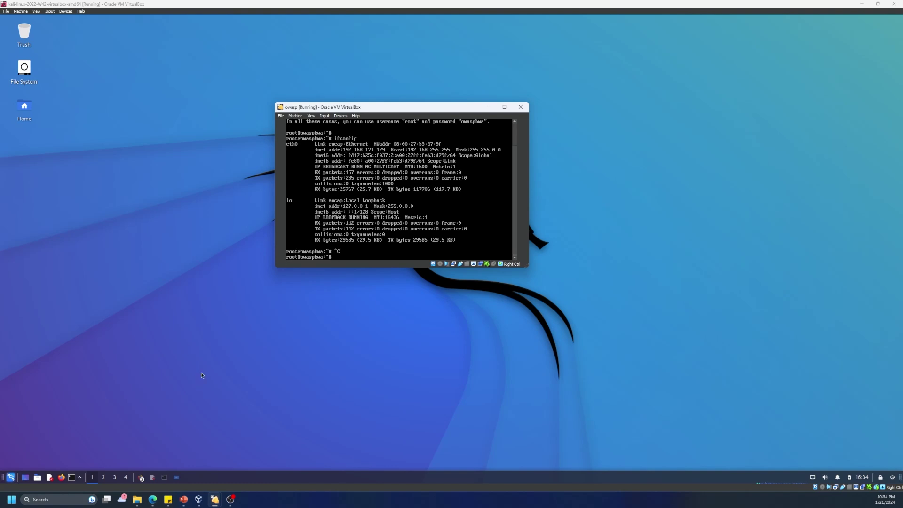
pyautogui.click(142, 479)
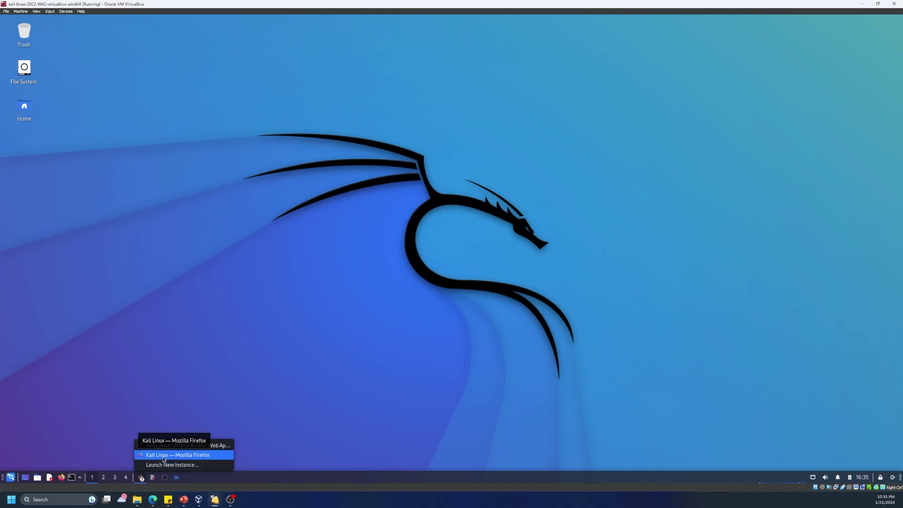
# Restore the Firefox window showing the OWASP Broken Web Applications page at 192.168.171.129.
pyautogui.click(180, 446)
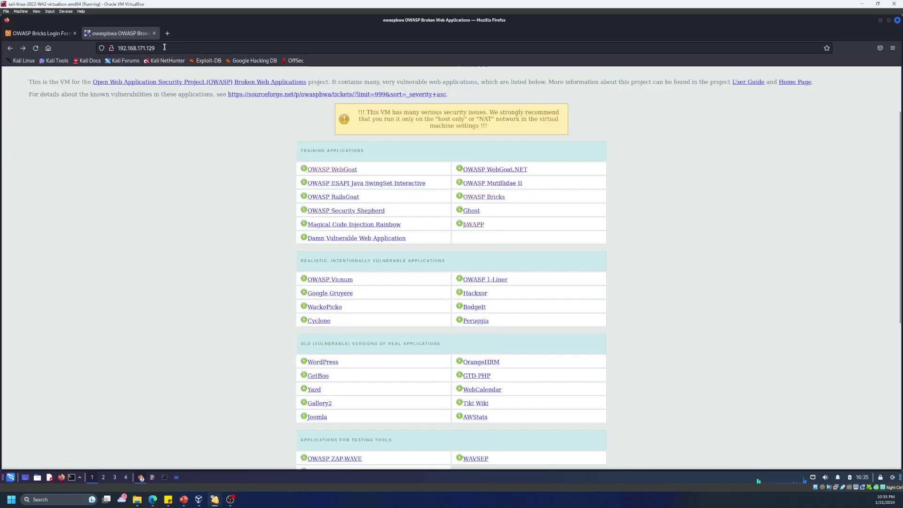
pyautogui.click(164, 47)
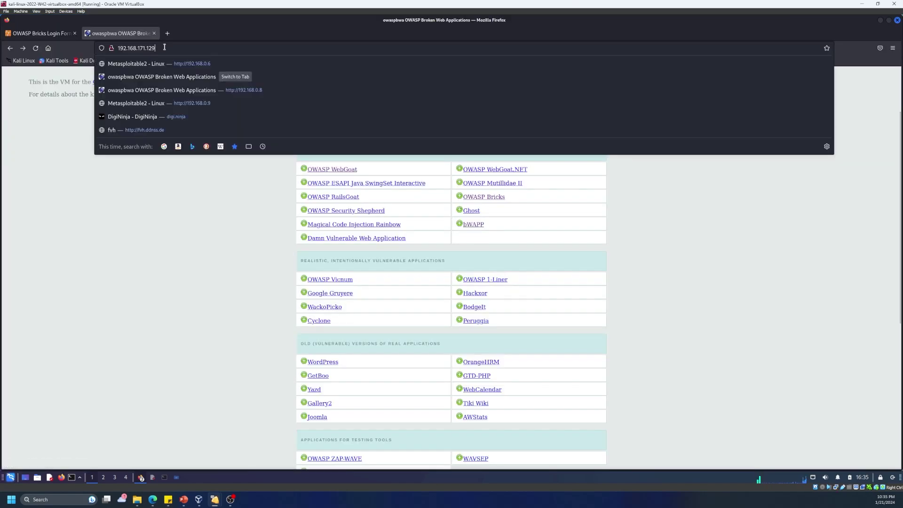
pyautogui.click(139, 268)
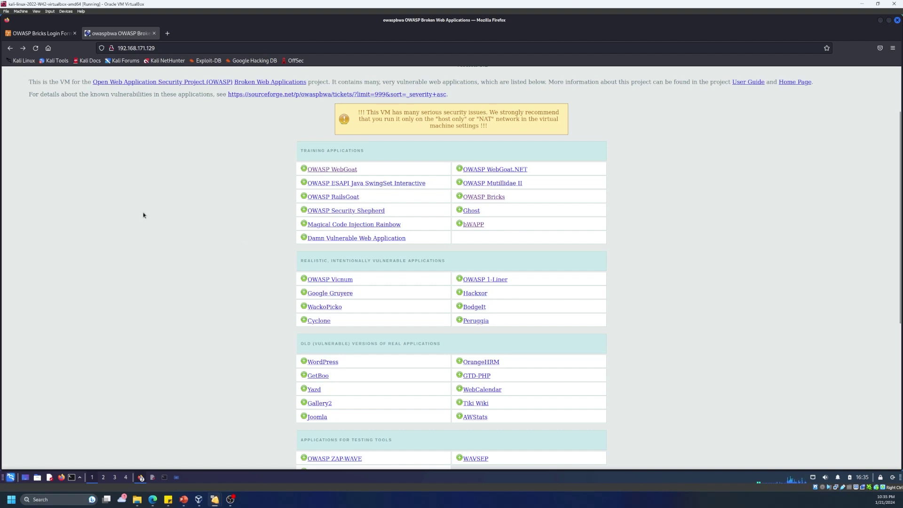
pyautogui.scroll(-1, 627, 214)
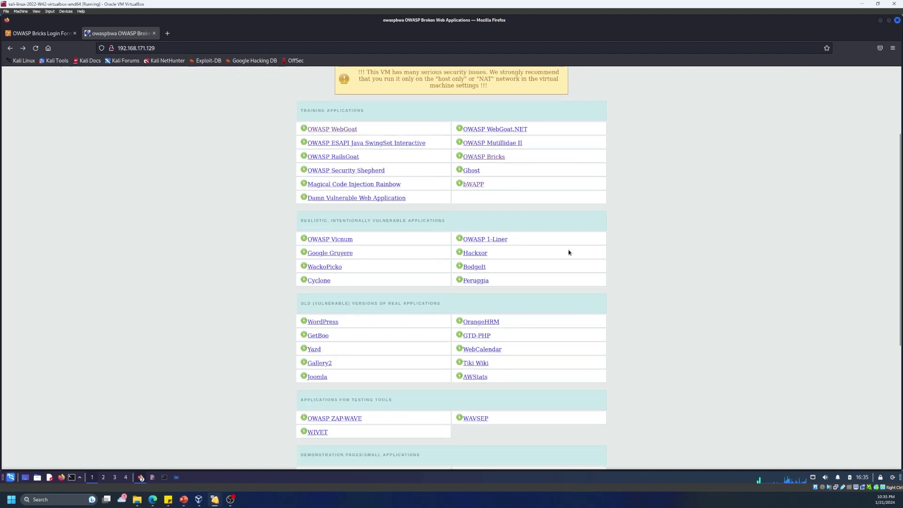
pyautogui.scroll(2, 218, 224)
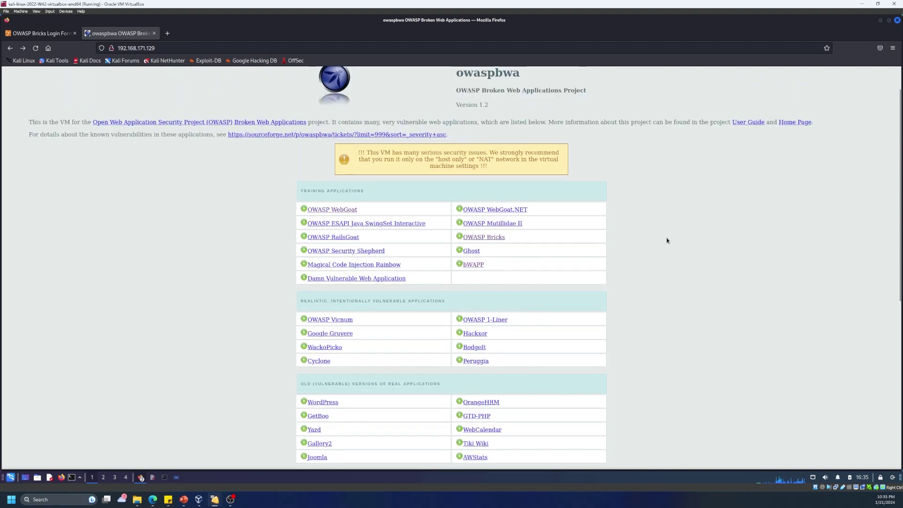
pyautogui.scroll(-1, 666, 241)
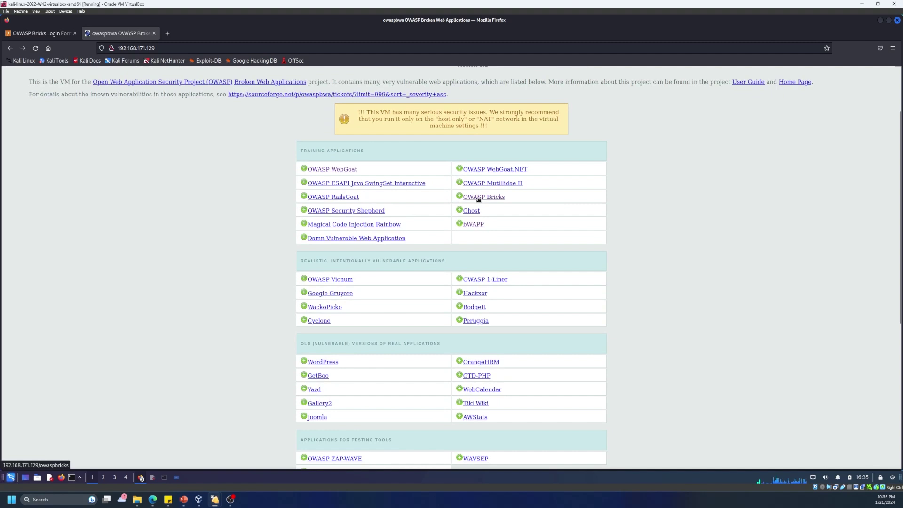
# Open OWASP Bricks and go through Bricks > Login pages to the Login #1 challenge.
pyautogui.click(478, 198)
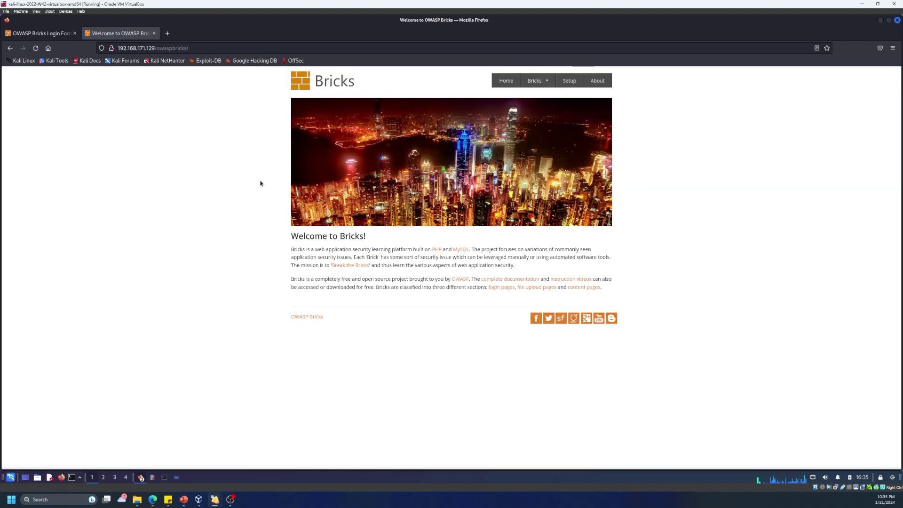
pyautogui.click(538, 81)
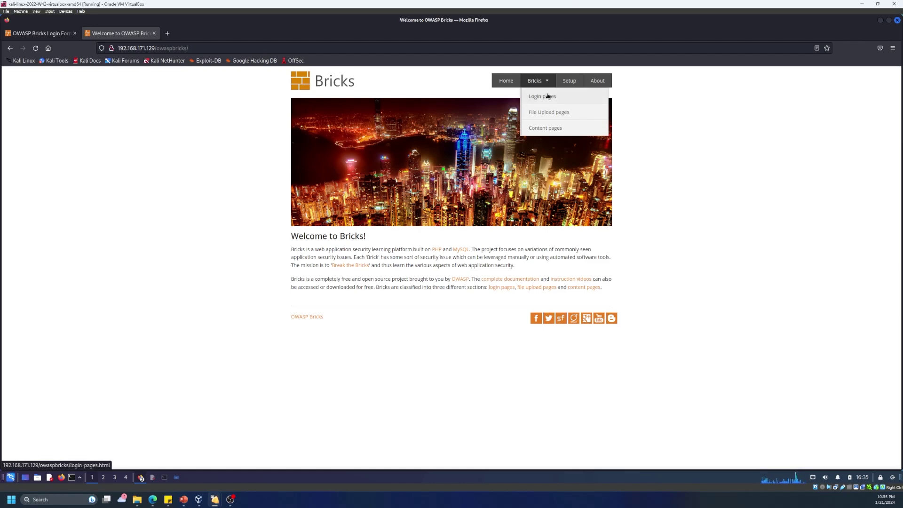
pyautogui.click(547, 97)
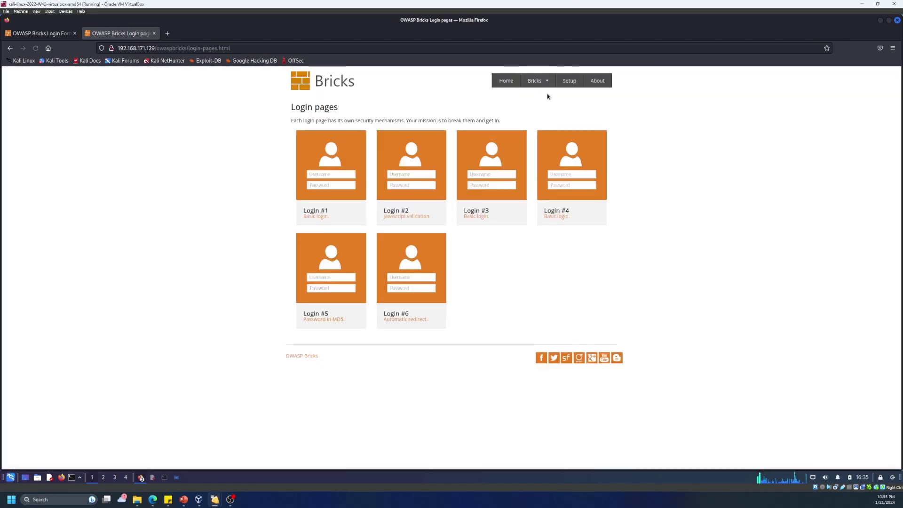
pyautogui.click(335, 210)
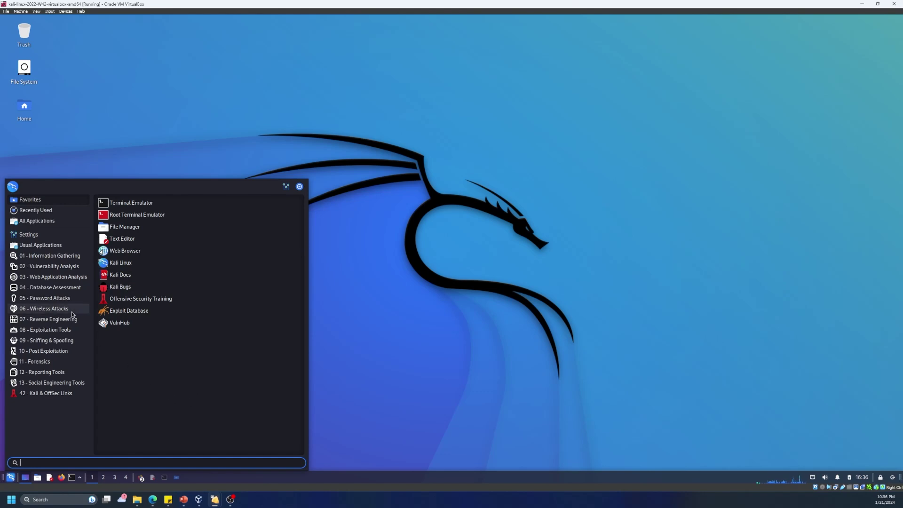
pyautogui.moveTo(44, 298)
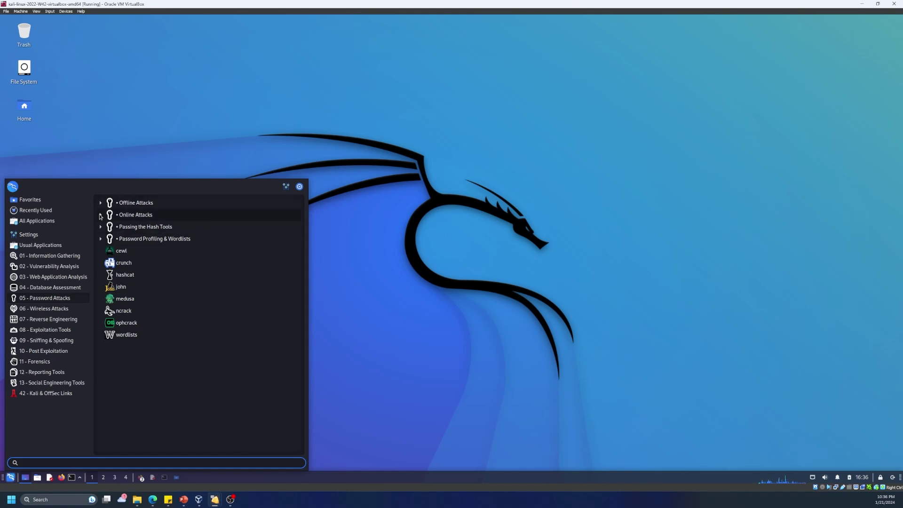
# Launch Hydra from Kali's Password Attacks menu, position its terminal, and return to the login page.
pyautogui.click(101, 215)
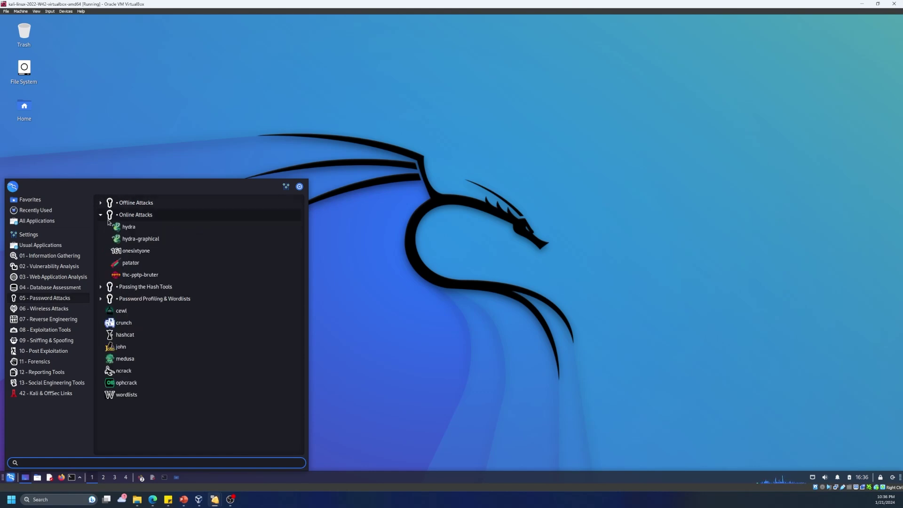
pyautogui.click(128, 227)
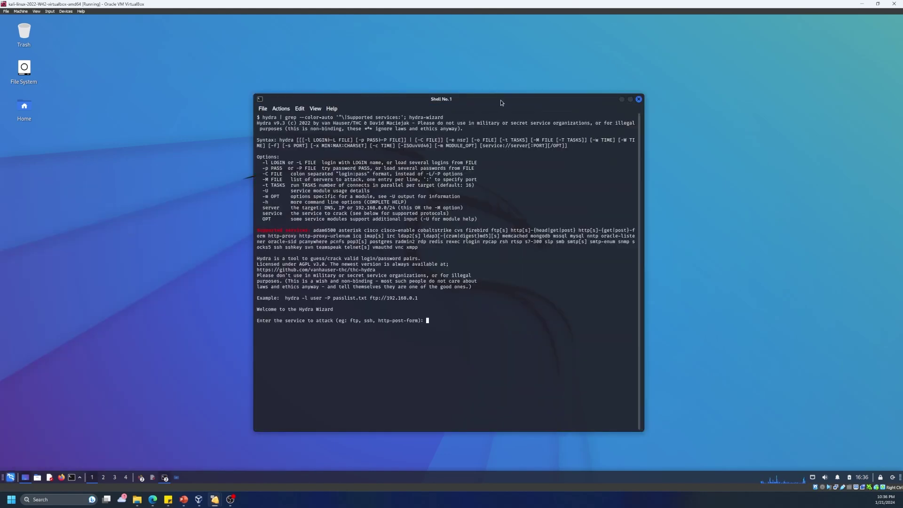
pyautogui.moveTo(502, 102); pyautogui.dragTo(430, 105)
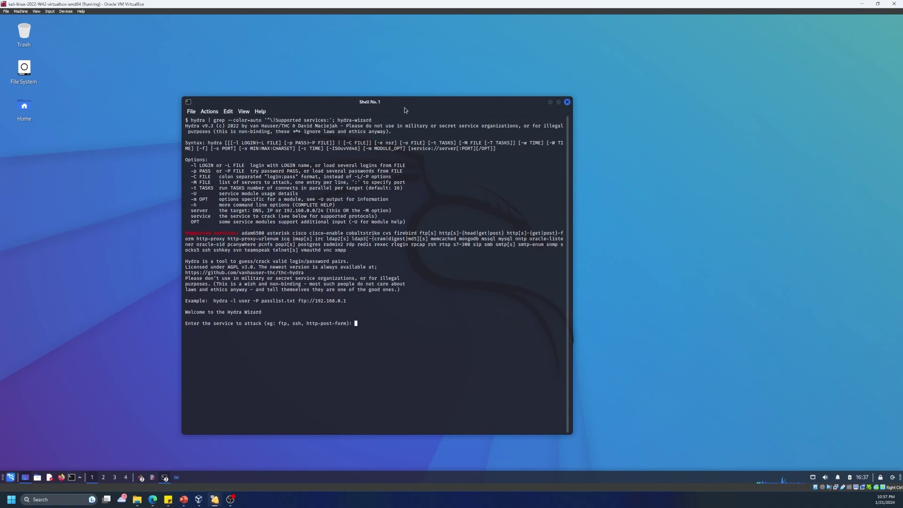
pyautogui.moveTo(405, 107); pyautogui.dragTo(412, 93)
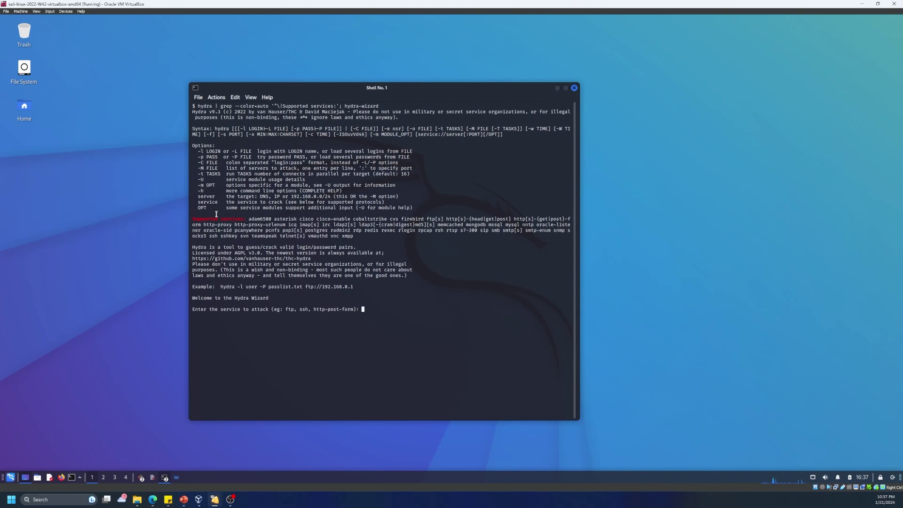
pyautogui.hotkey('alt', 'Tab')
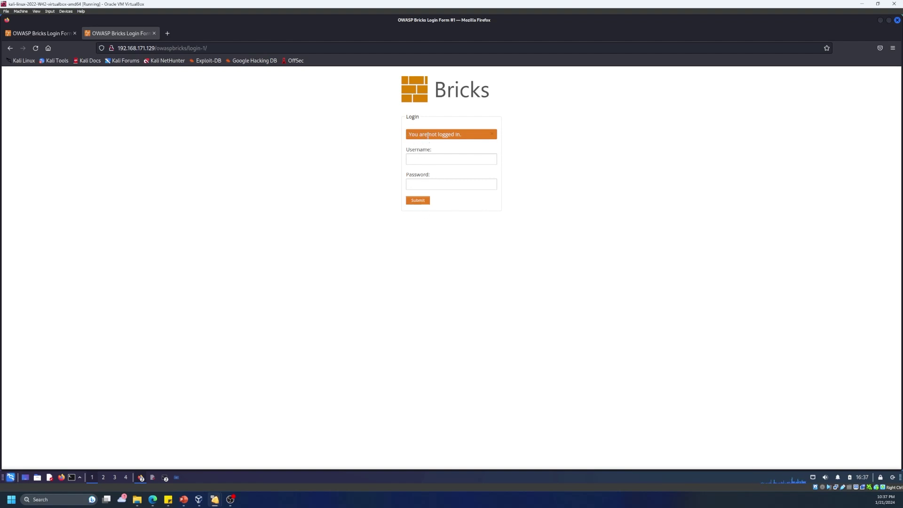
# Attempt a Bricks login with username test and password test, declining to save credentials.
pyautogui.click(427, 161)
pyautogui.write('d')
pyautogui.write('test')
pyautogui.click(421, 201)
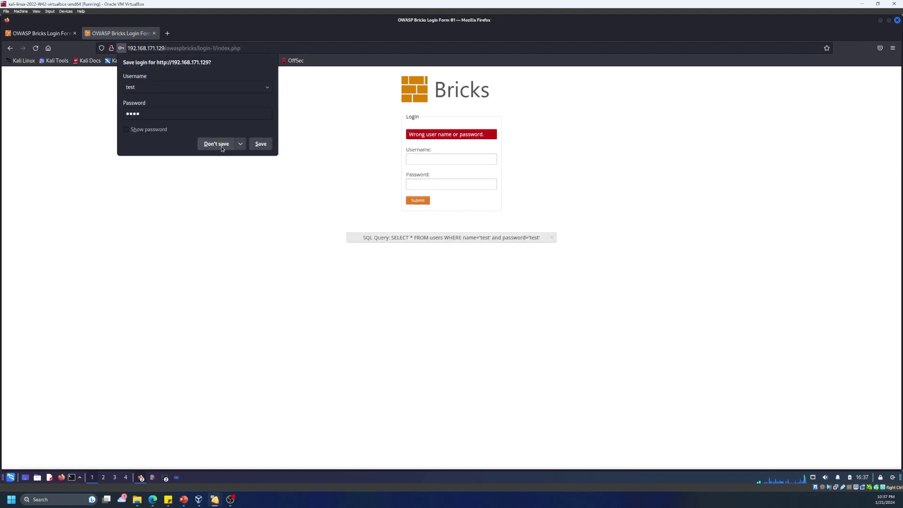
pyautogui.click(221, 146)
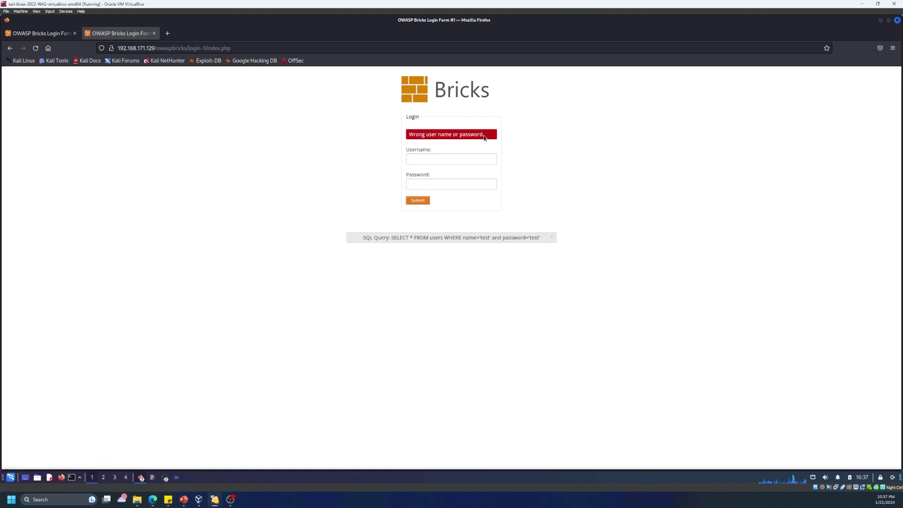
# Select the 'Wrong user name or password' error text, then open Mousepad.
pyautogui.moveTo(486, 136); pyautogui.dragTo(408, 136)
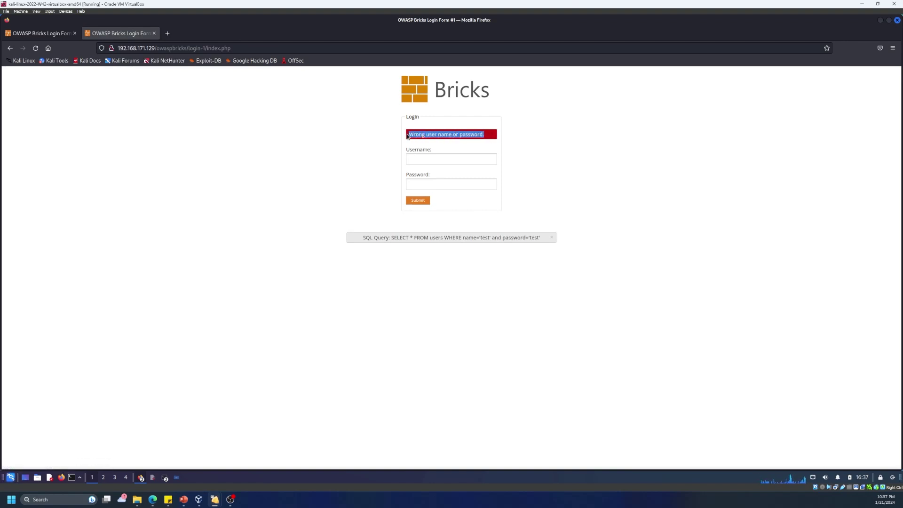
pyautogui.click(297, 207)
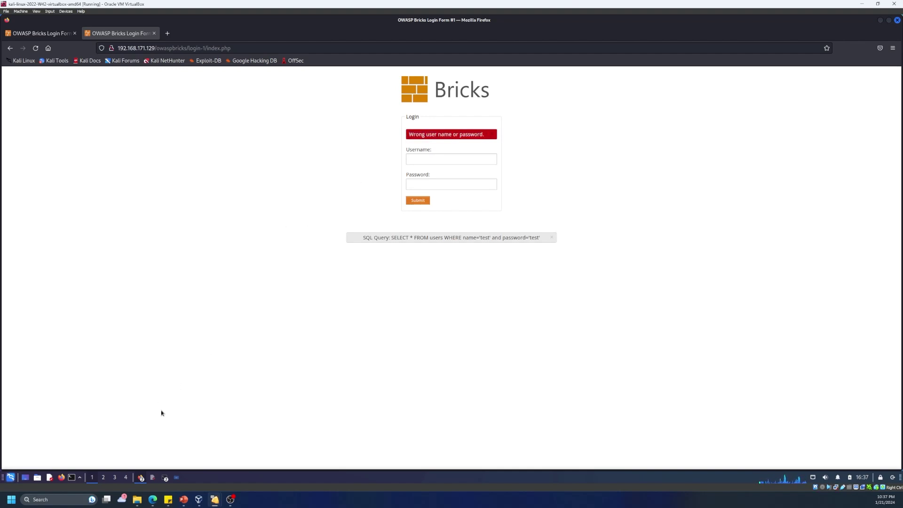
pyautogui.click(50, 478)
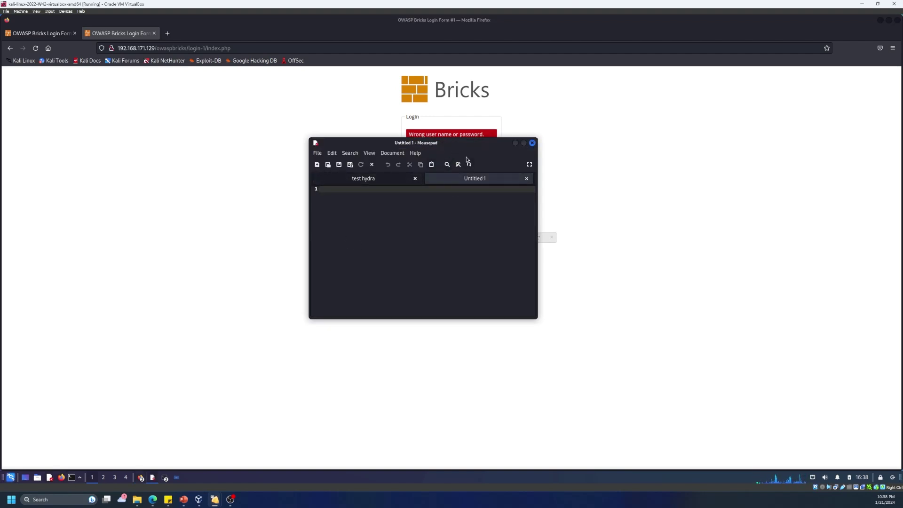
# Copy the error banner into Mousepad as 'error message: Wrong user name or password.'.
pyautogui.moveTo(463, 143)
pyautogui.mouseDown()
pyautogui.moveTo(712, 133)
pyautogui.moveTo(720, 108)
pyautogui.mouseUp()
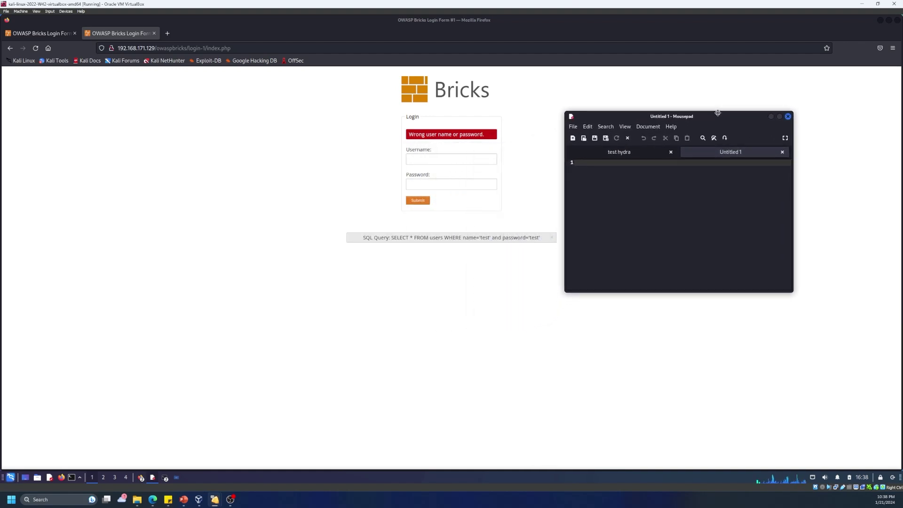
pyautogui.moveTo(486, 136); pyautogui.dragTo(460, 134)
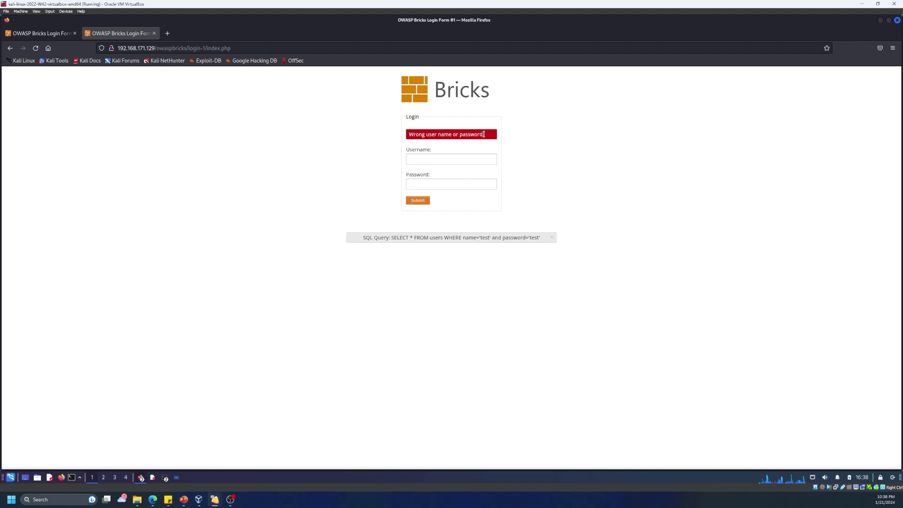
pyautogui.moveTo(486, 135); pyautogui.dragTo(407, 139)
pyautogui.hotkey('ctrl', 'c')
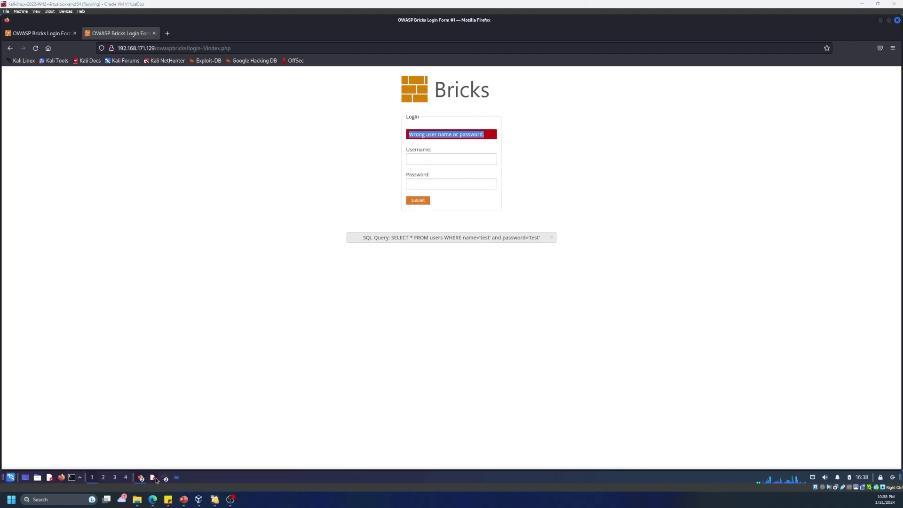
pyautogui.click(156, 478)
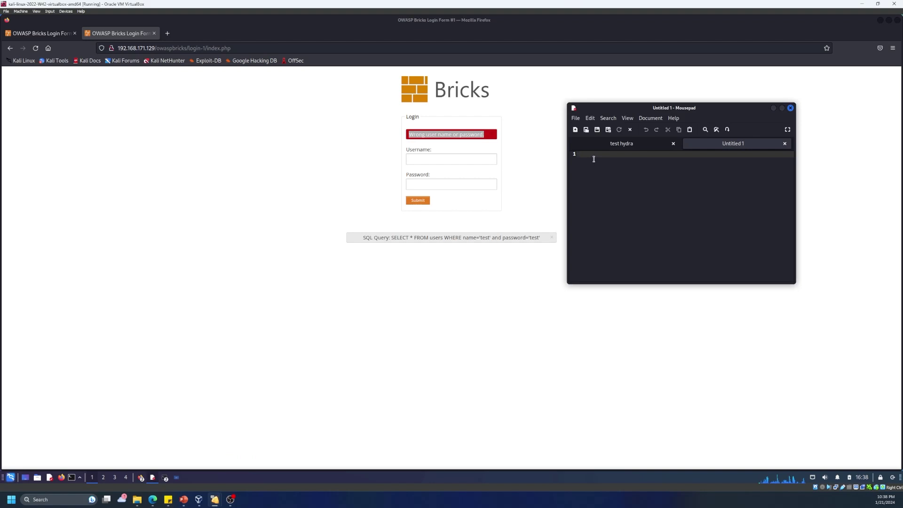
pyautogui.write('err')
pyautogui.write('or ')
pyautogui.write('message')
pyautogui.write(':')
pyautogui.hotkey('ctrl', 'v')
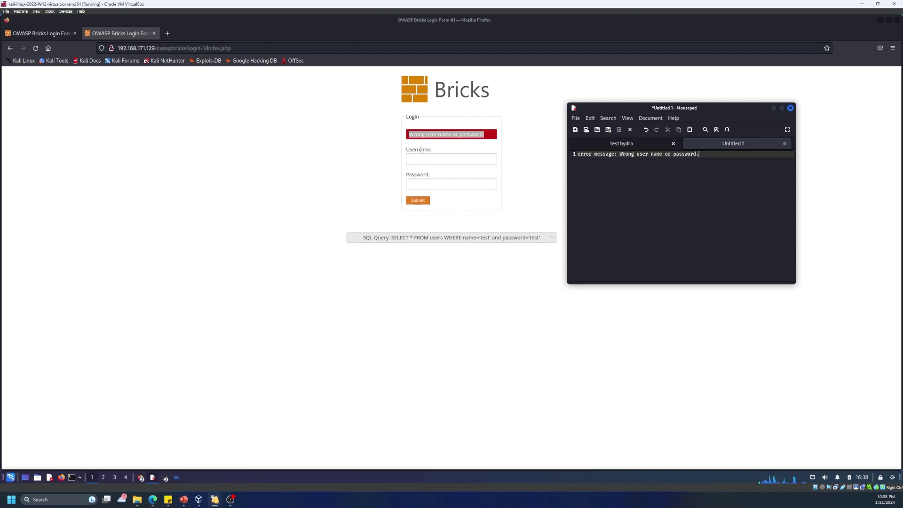
pyautogui.click(419, 186)
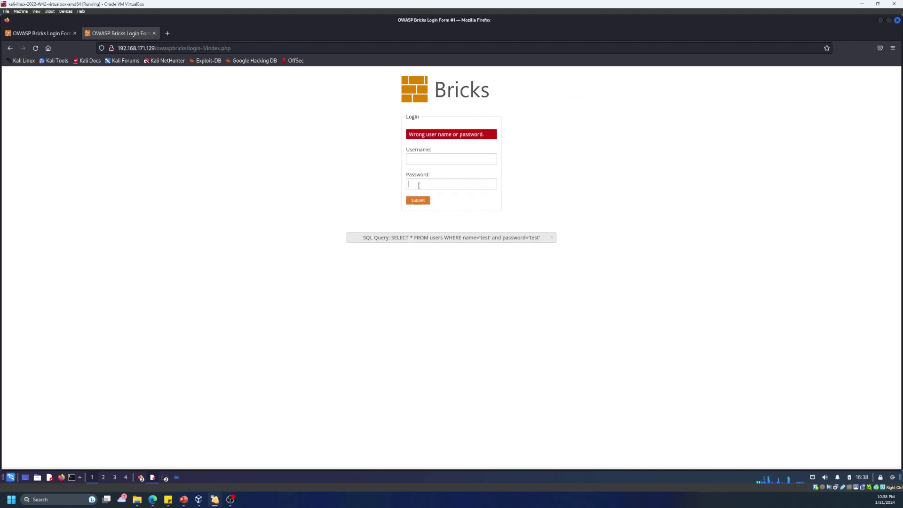
# Inspect the Password field in DevTools and expand the form to reveal the username and passwd inputs.
pyautogui.rightClick(420, 186)
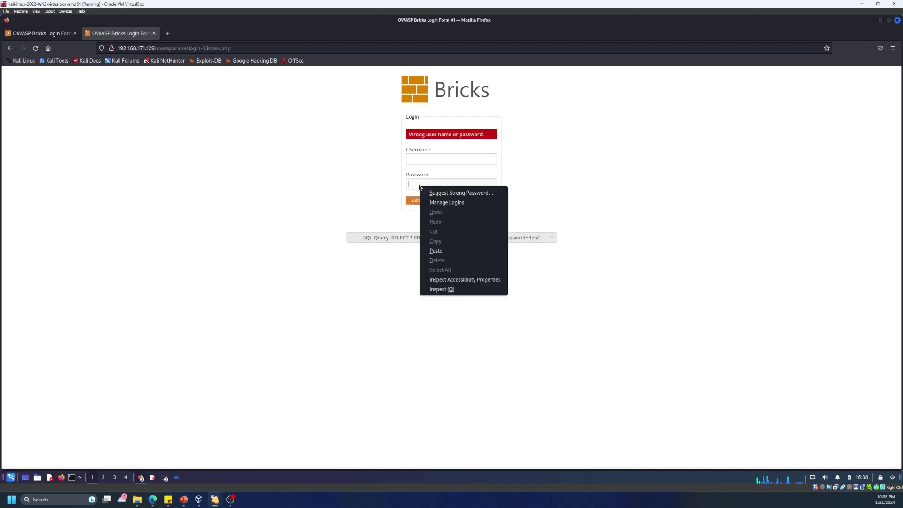
pyautogui.click(441, 288)
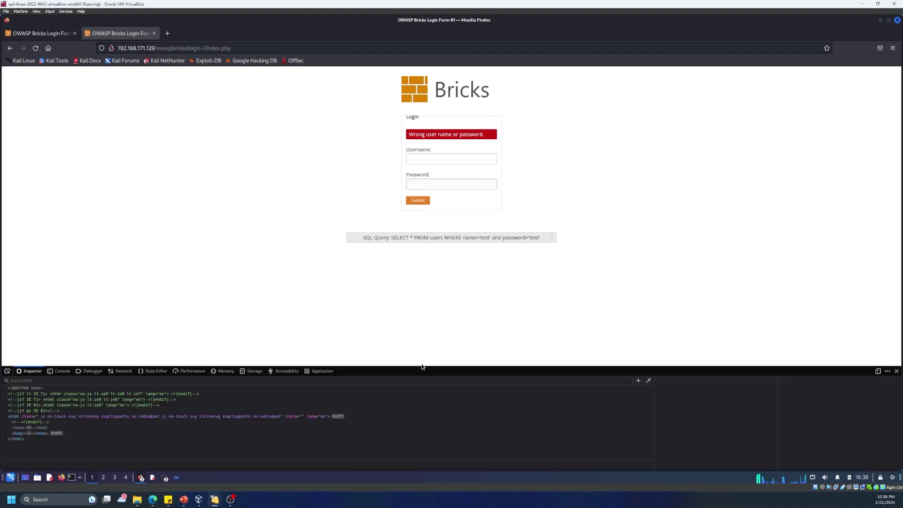
pyautogui.moveTo(424, 367); pyautogui.dragTo(424, 309)
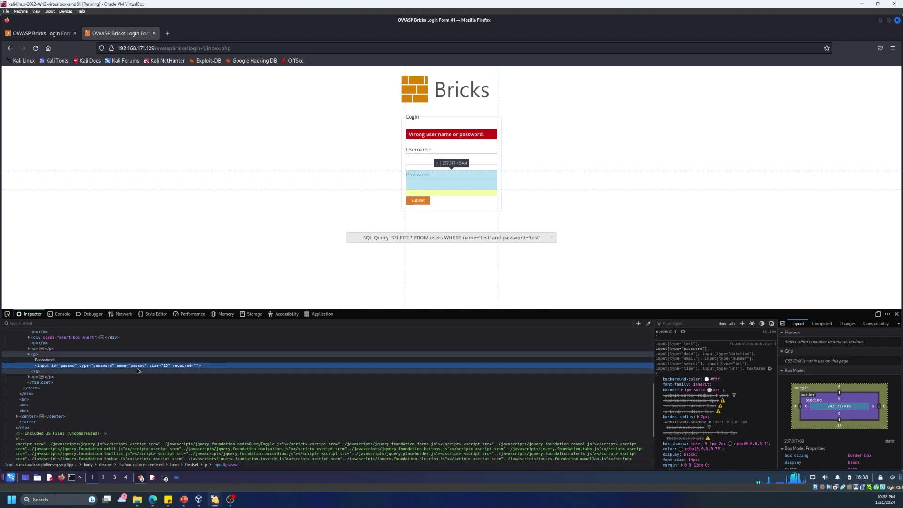
pyautogui.click(29, 349)
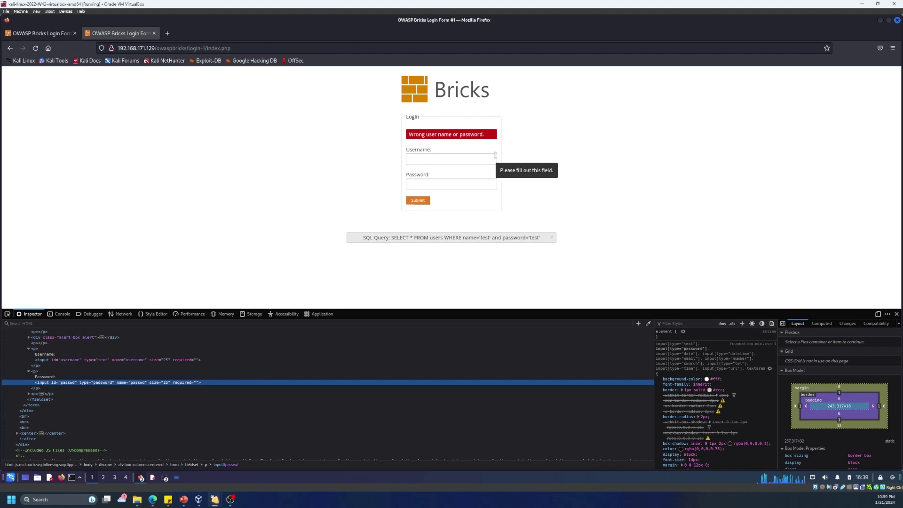
pyautogui.click(244, 47)
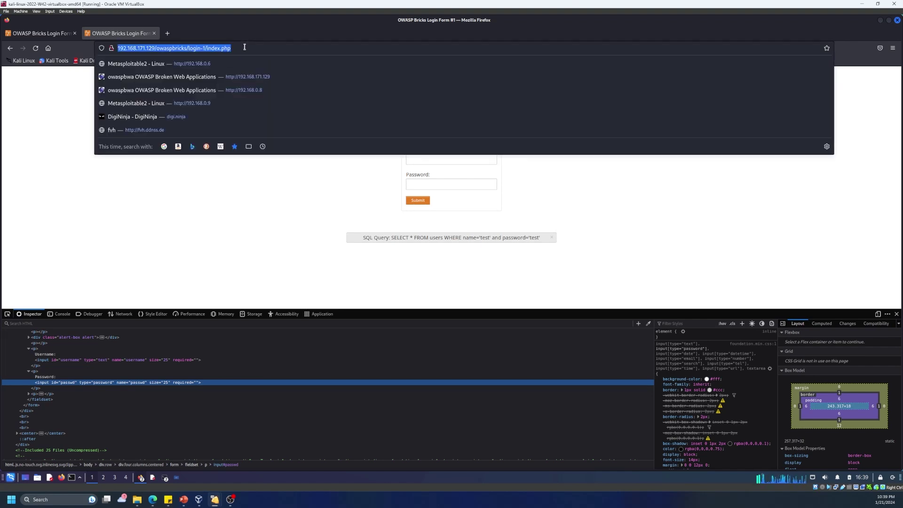
pyautogui.write('2')
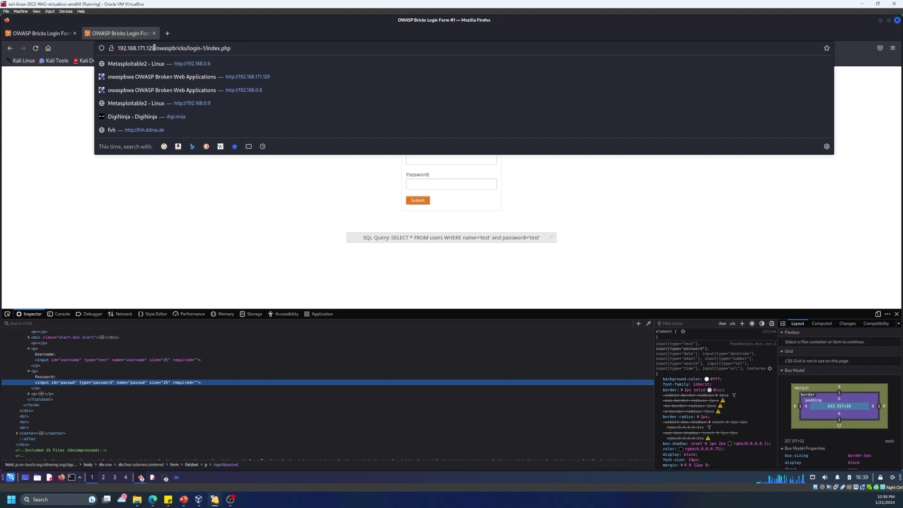
pyautogui.moveTo(154, 47); pyautogui.dragTo(113, 47)
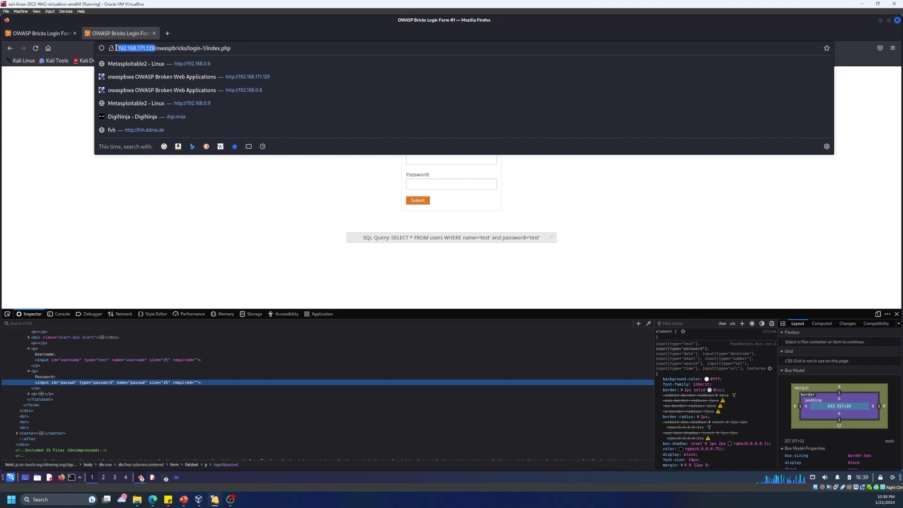
pyautogui.click(250, 48)
pyautogui.moveTo(232, 47); pyautogui.dragTo(116, 48)
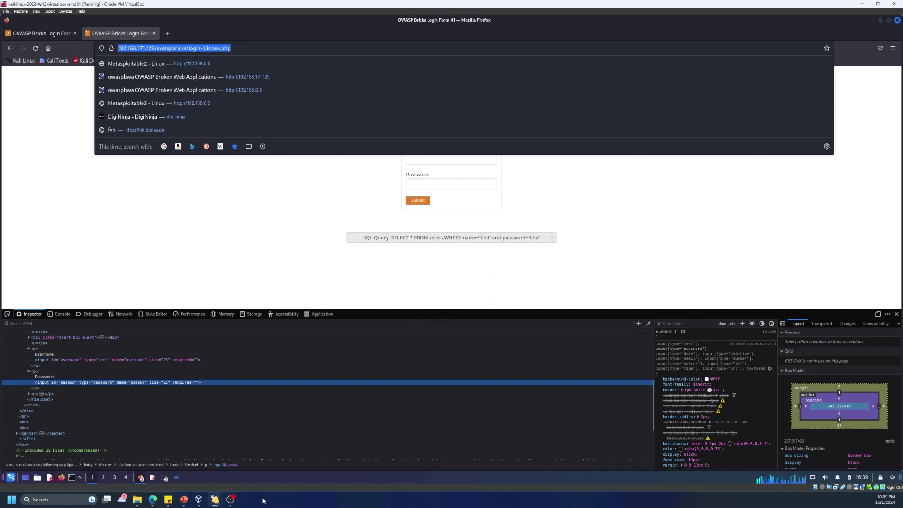
pyautogui.click(378, 287)
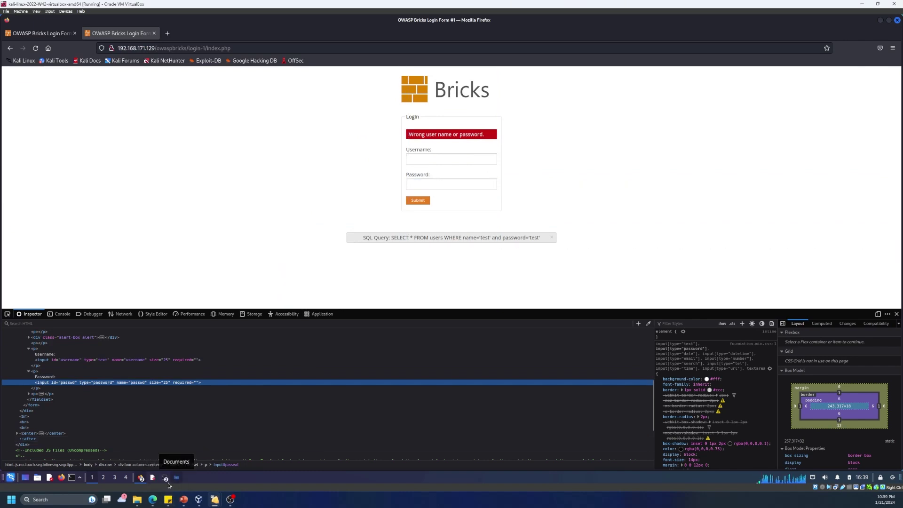
# Add a 'url:' line with the pasted login page URL to the note.
pyautogui.click(157, 478)
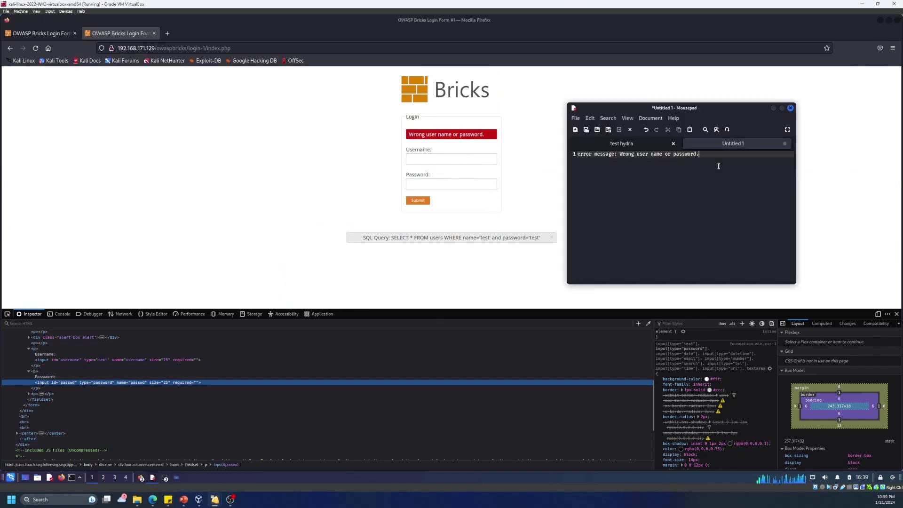
pyautogui.press('Return')
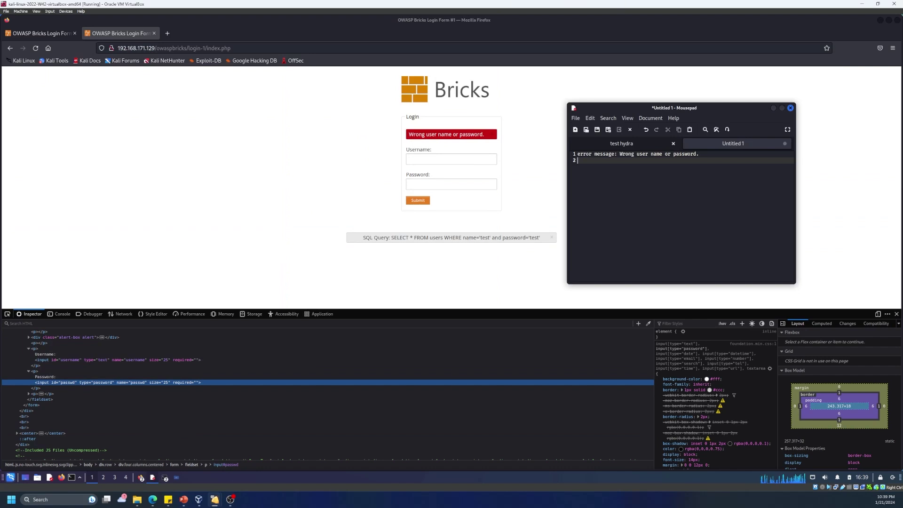
pyautogui.write('y')
pyautogui.press('BackSpace')
pyautogui.write('url')
pyautogui.write(':')
pyautogui.write('http://192.168.171.129/owaspbricks/login-1/index.php')
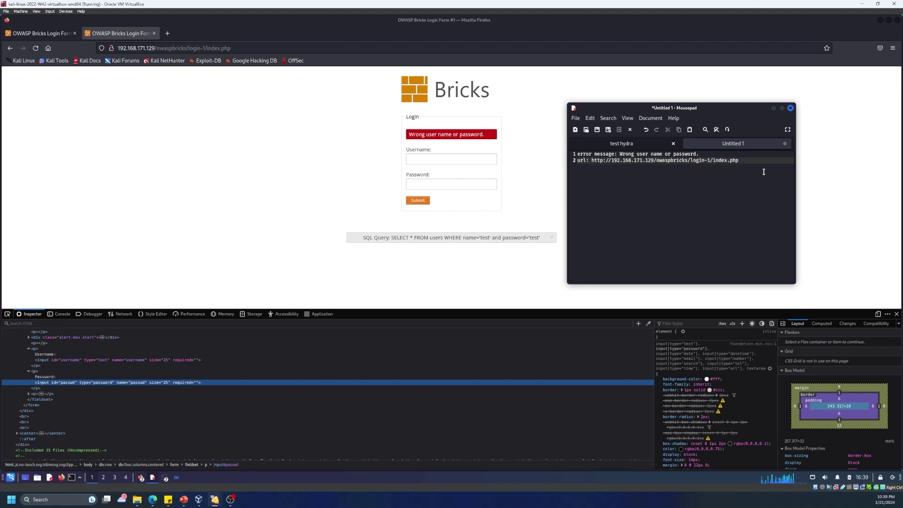
# Add an 'input username:' line and start a new line for the password input note.
pyautogui.press('Return')
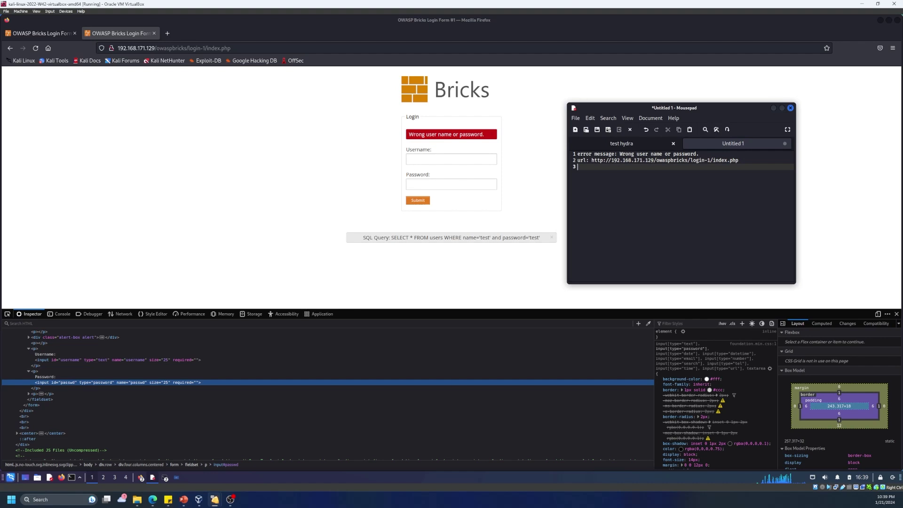
pyautogui.write('ser')
pyautogui.write('name')
pyautogui.write(':')
pyautogui.write('input')
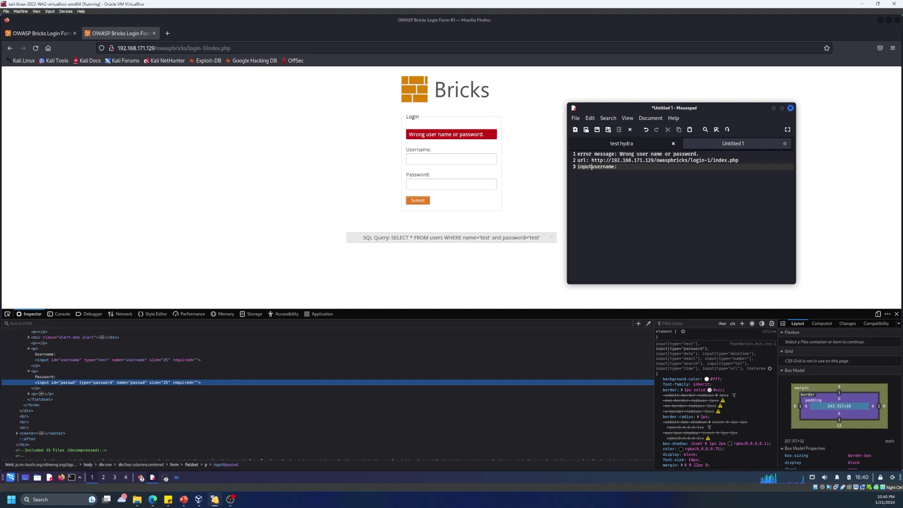
pyautogui.press('BackSpace')
pyautogui.press('Return')
pyautogui.press('BackSpace')
pyautogui.click(633, 169)
pyautogui.press('Return')
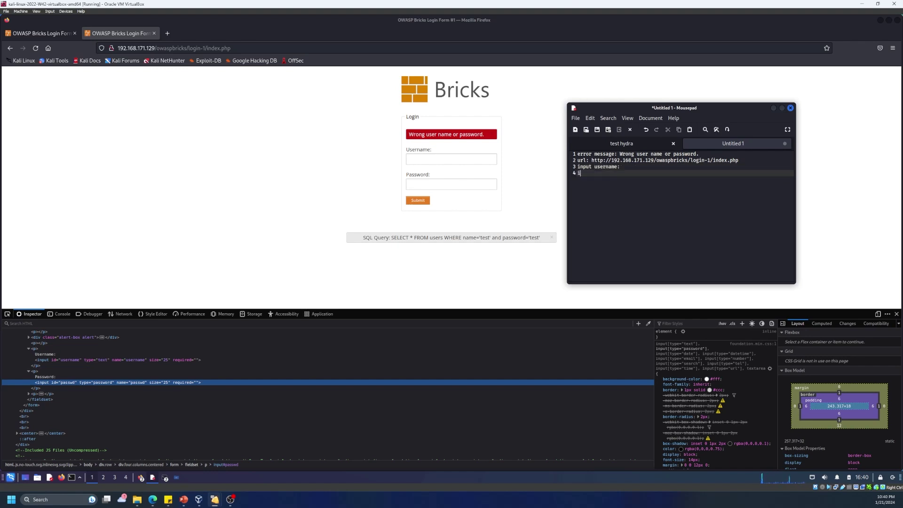
pyautogui.write('put ')
pyautogui.write('passwd')
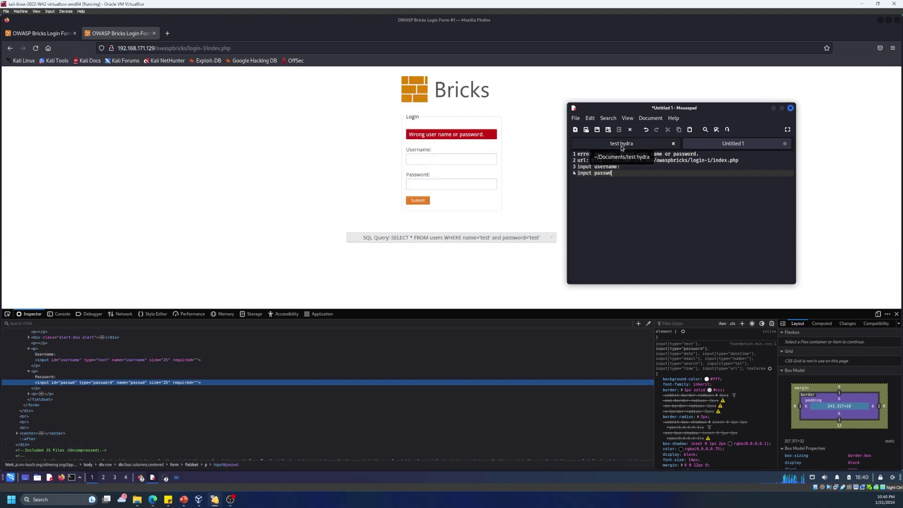
# Paste a copy of the hydra command onto a new line in the 'test hydra' file.
pyautogui.click(621, 145)
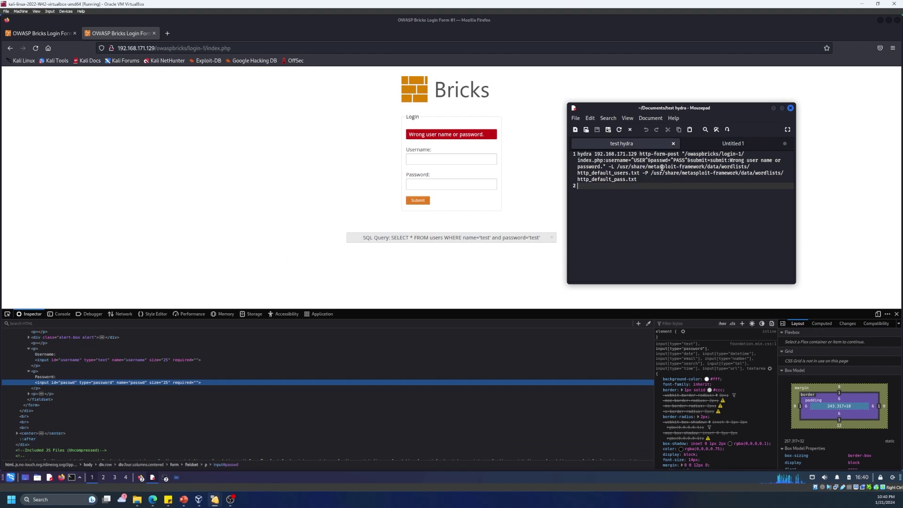
pyautogui.click(681, 154)
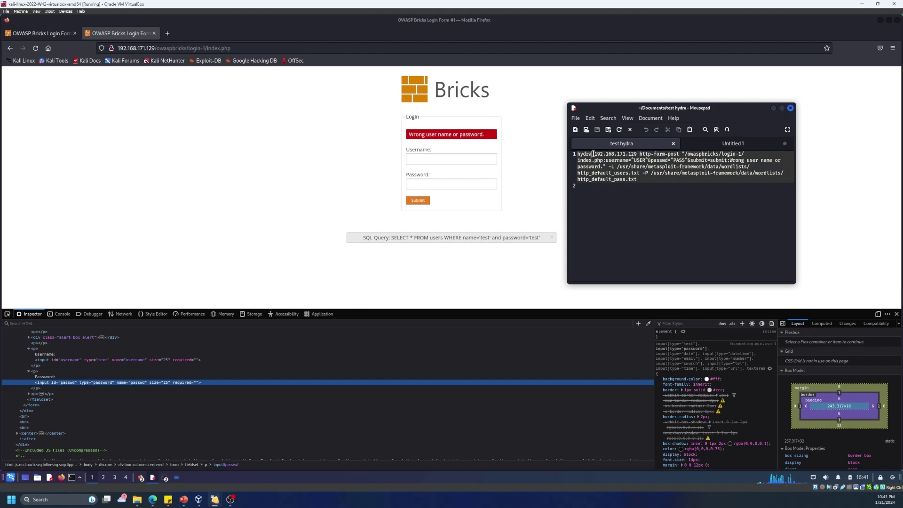
pyautogui.click(584, 187)
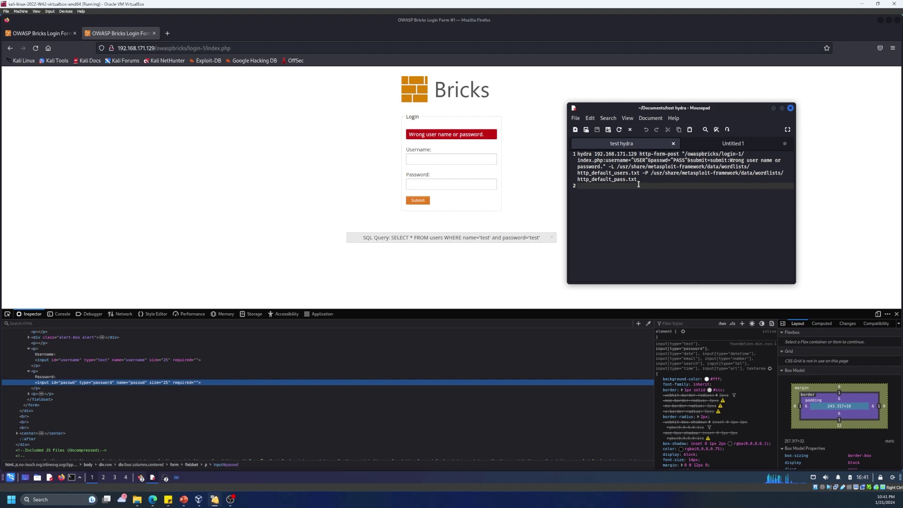
pyautogui.moveTo(638, 180); pyautogui.dragTo(579, 154)
pyautogui.hotkey('ctrl', 'c')
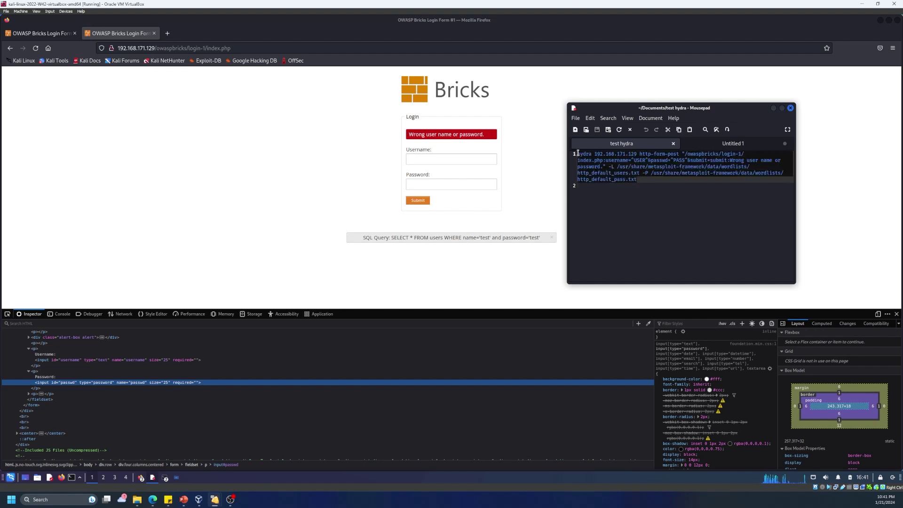
pyautogui.click(599, 189)
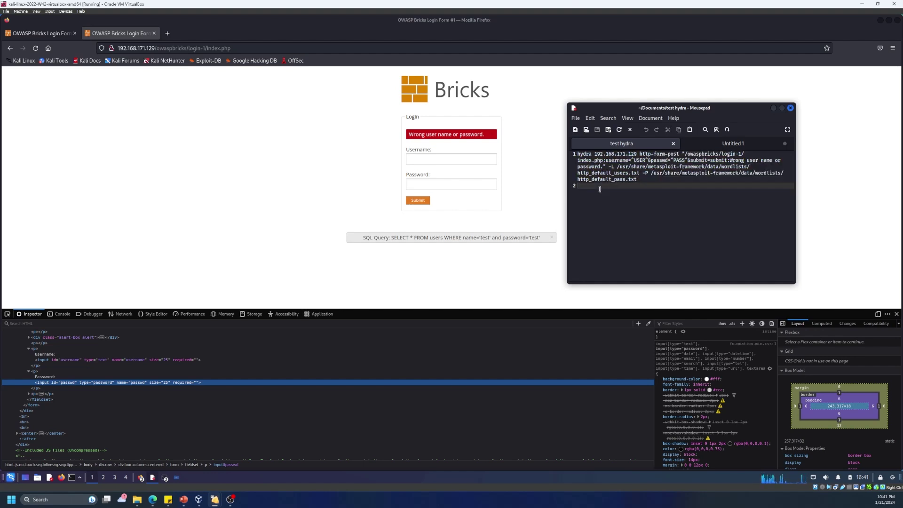
pyautogui.press('Return')
pyautogui.hotkey('ctrl', 'v')
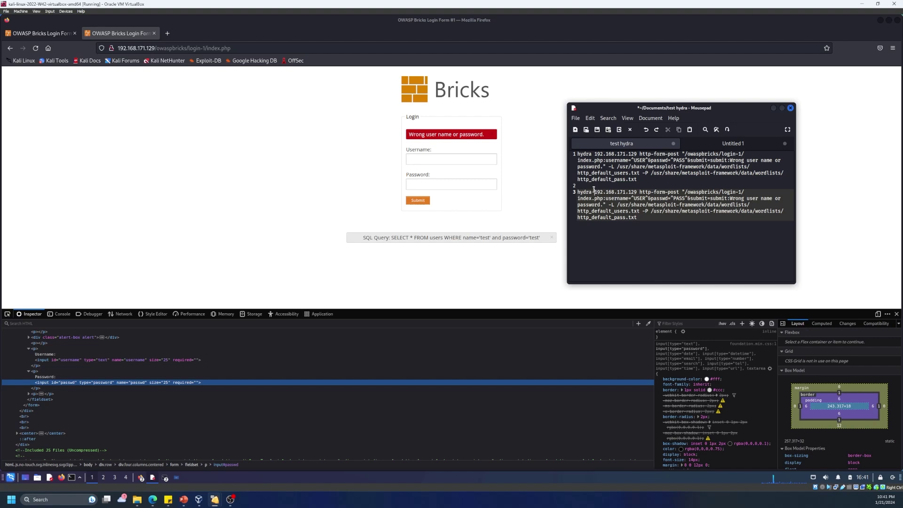
# Highlight the IP address and the http-form-post module name in the copied command.
pyautogui.moveTo(594, 191); pyautogui.dragTo(618, 191)
pyautogui.click(638, 192)
pyautogui.moveTo(643, 191); pyautogui.dragTo(678, 192)
pyautogui.scroll(2, 78, 382)
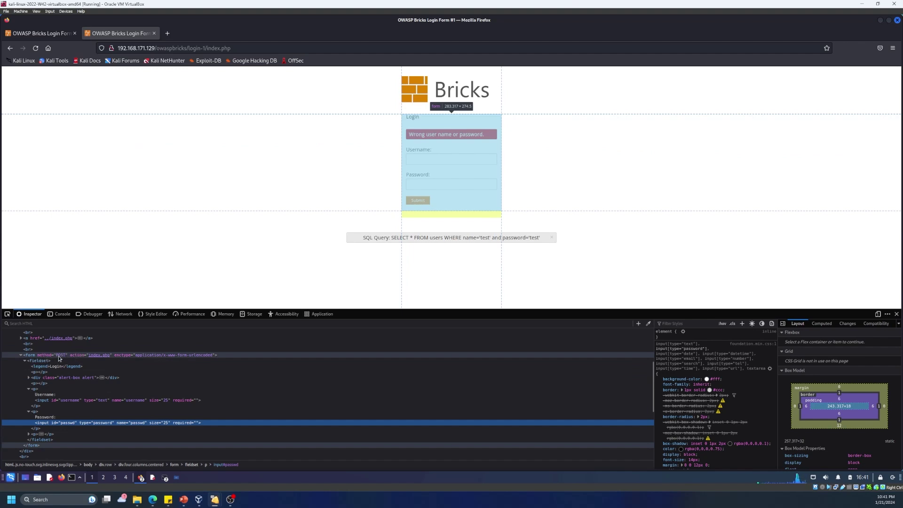
# Inspect the login form node with method POST and action index.php.
pyautogui.click(65, 356)
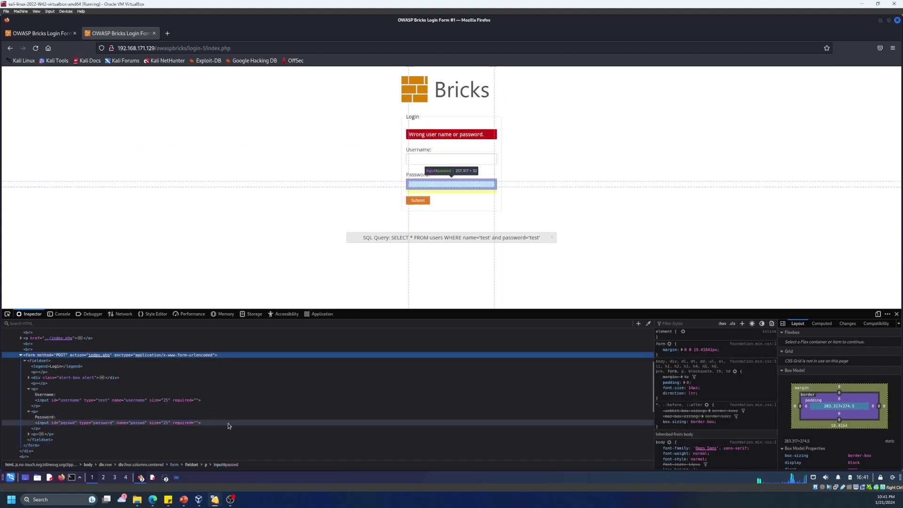
pyautogui.click(153, 479)
# Highlight the http-form-post word in the copied hydra command.
pyautogui.click(680, 193)
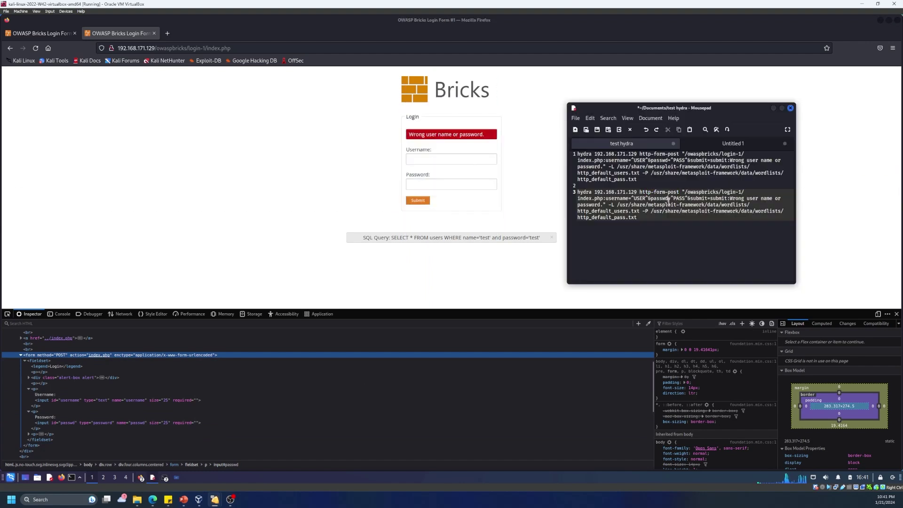
pyautogui.doubleClick(680, 191)
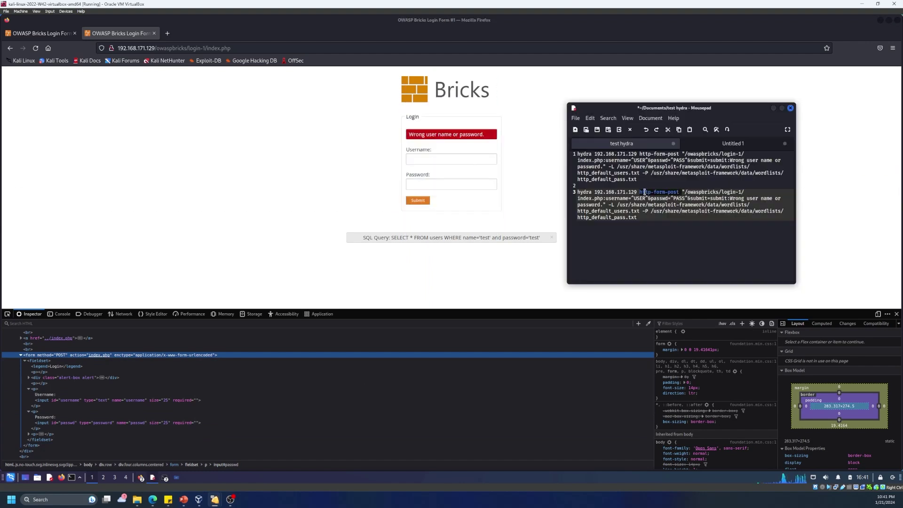
pyautogui.click(674, 191)
pyautogui.moveTo(667, 192)
pyautogui.mouseDown()
pyautogui.moveTo(678, 192)
pyautogui.moveTo(601, 198)
pyautogui.mouseUp()
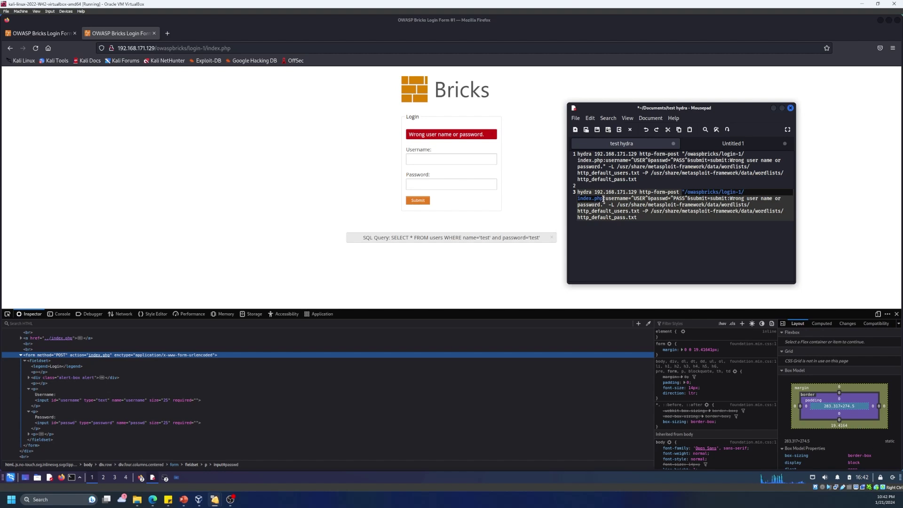
pyautogui.click(605, 198)
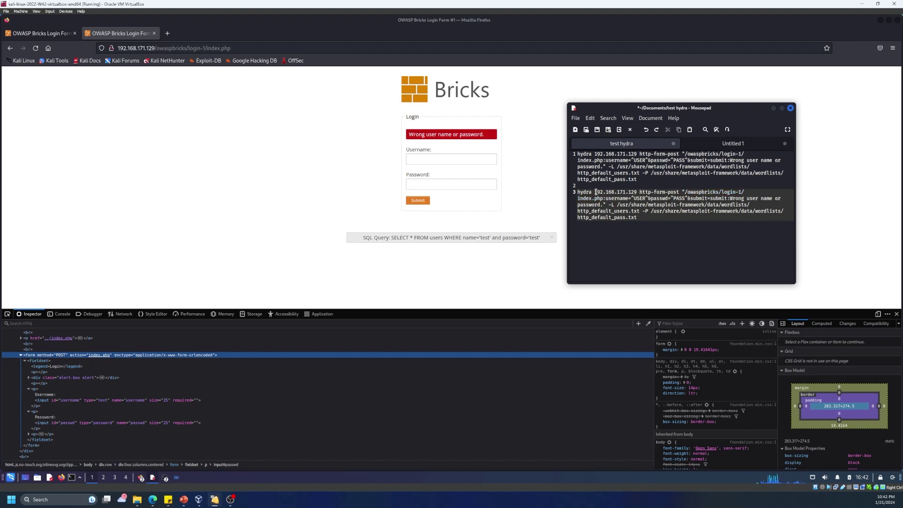
# Split the copy into lines: IP, http-form-post, login path, form parameters, wordlists.
pyautogui.click(596, 191)
pyautogui.press('Return')
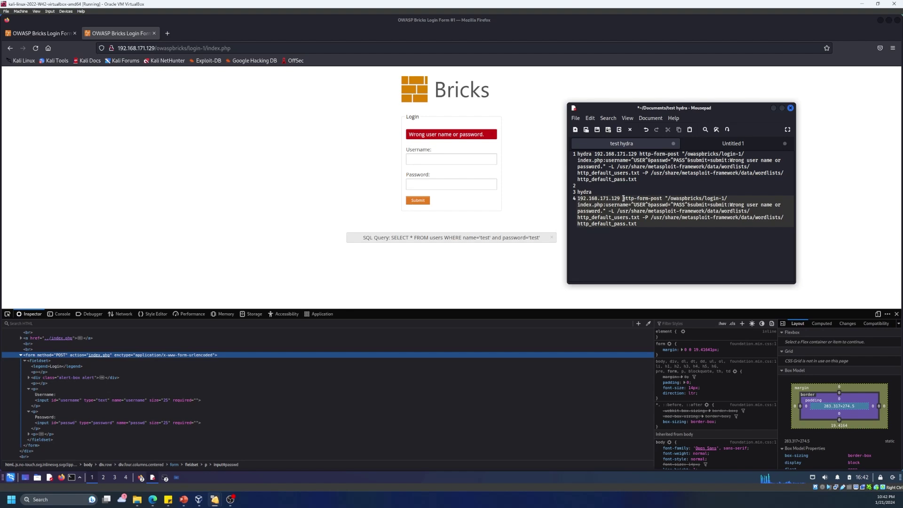
pyautogui.press('Return')
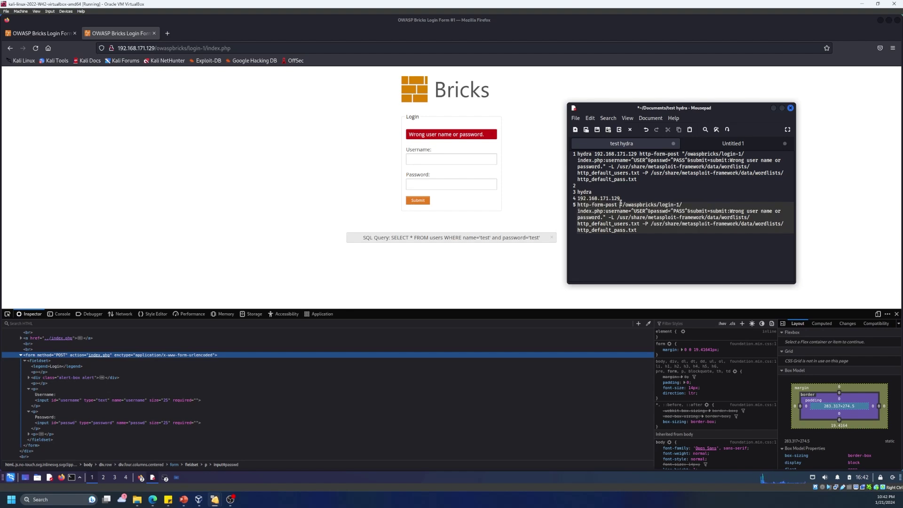
pyautogui.press('Return')
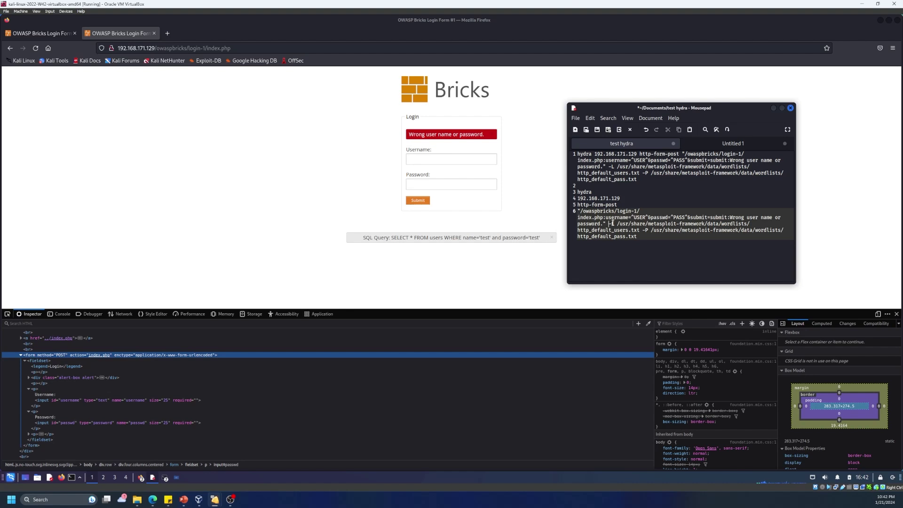
pyautogui.press('Return')
pyautogui.click(605, 219)
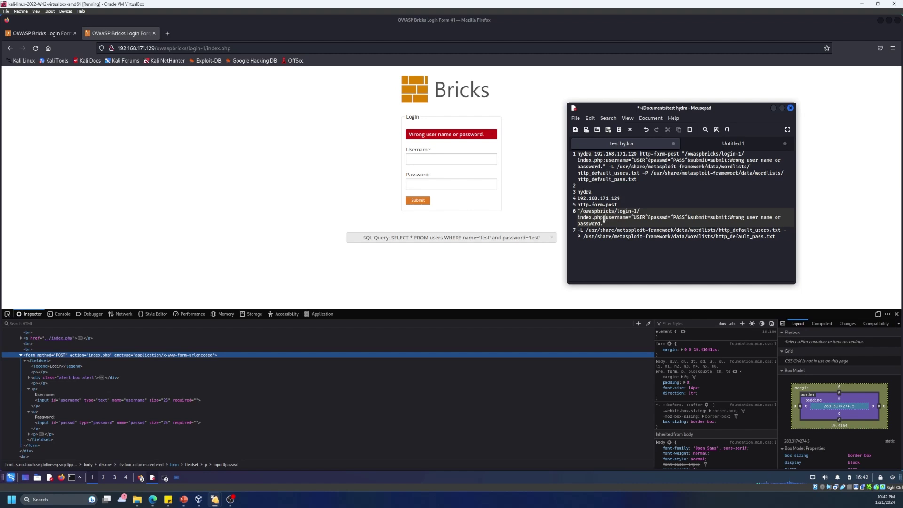
pyautogui.press('Return')
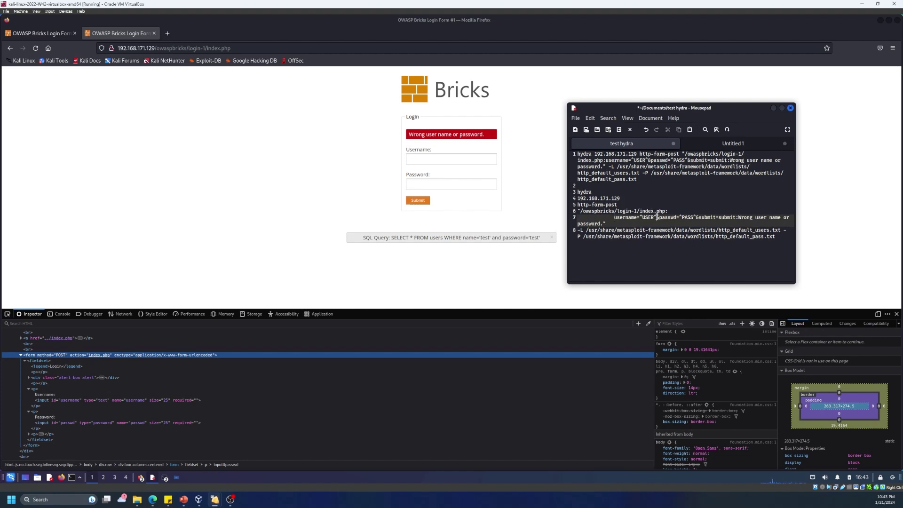
# Highlight the ^USER^ placeholder in the form parameter string.
pyautogui.moveTo(657, 216); pyautogui.dragTo(654, 216)
pyautogui.click(654, 218)
pyautogui.moveTo(655, 217); pyautogui.dragTo(648, 217)
pyautogui.click(659, 217)
pyautogui.moveTo(646, 216); pyautogui.dragTo(643, 217)
pyautogui.click(644, 217)
pyautogui.moveTo(644, 217); pyautogui.dragTo(654, 217)
# Move the password and submit parameters onto their own lines, removing the stray space.
pyautogui.click(658, 219)
pyautogui.press('Return')
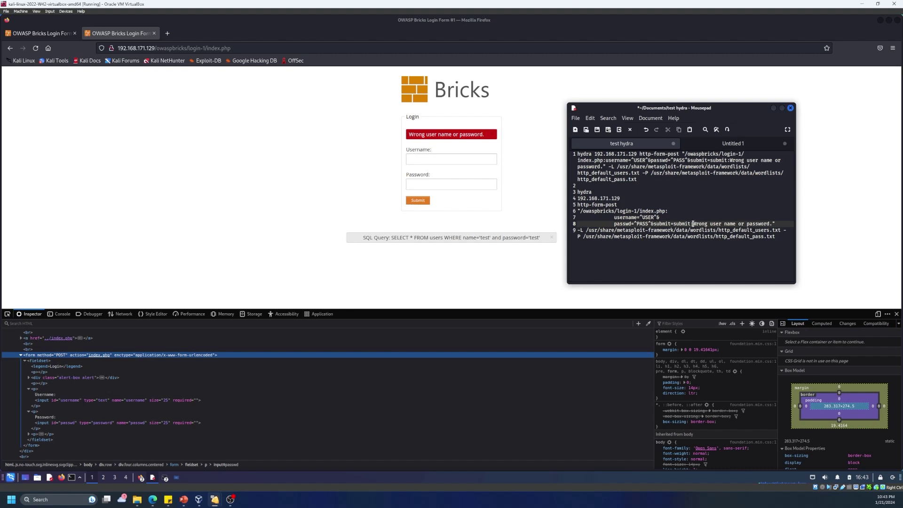
pyautogui.moveTo(694, 223); pyautogui.dragTo(771, 223)
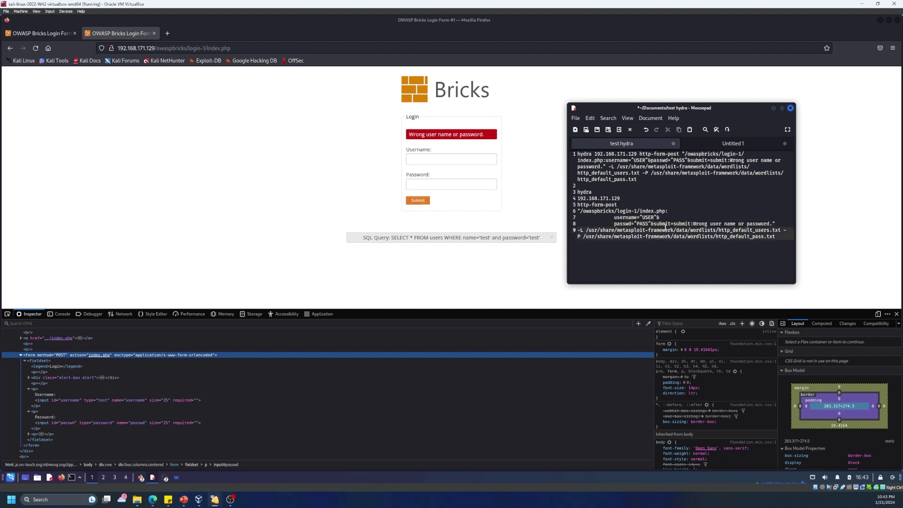
pyautogui.click(651, 224)
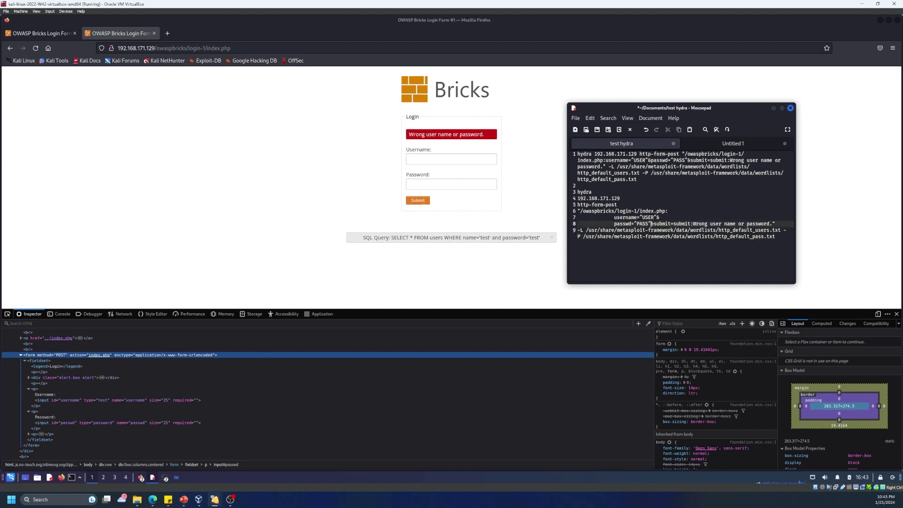
pyautogui.press('Return')
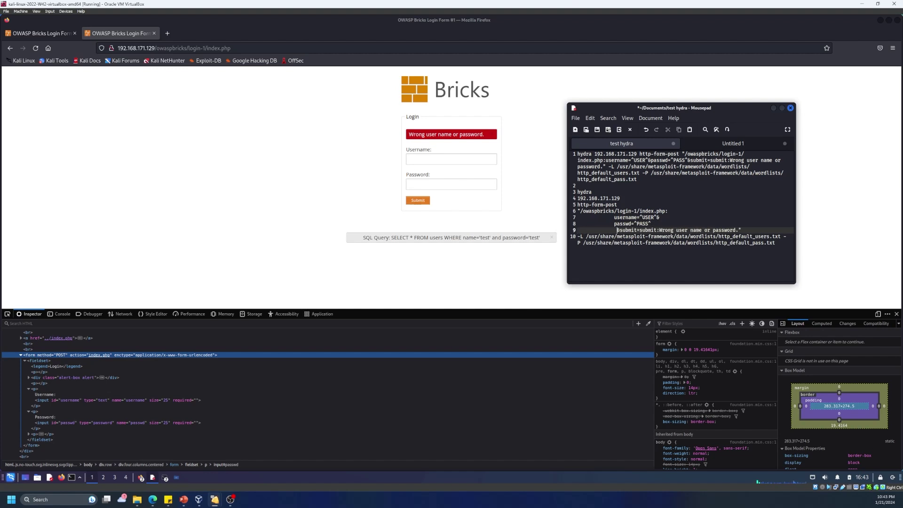
pyautogui.press('BackSpace')
pyautogui.click(639, 232)
# Pick the login page's Submit button to show its name="submit" value="Submit" markup.
pyautogui.click(60, 422)
pyautogui.scroll(-1, 60, 409)
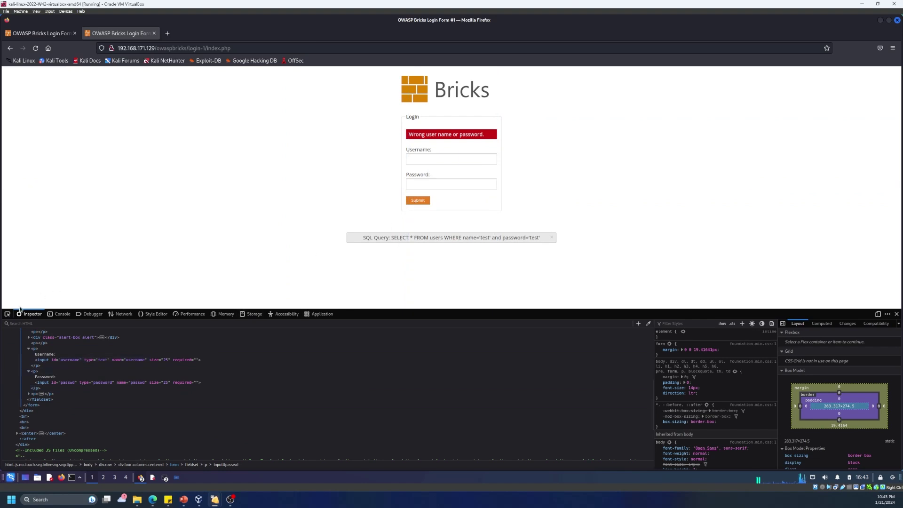
pyautogui.click(8, 315)
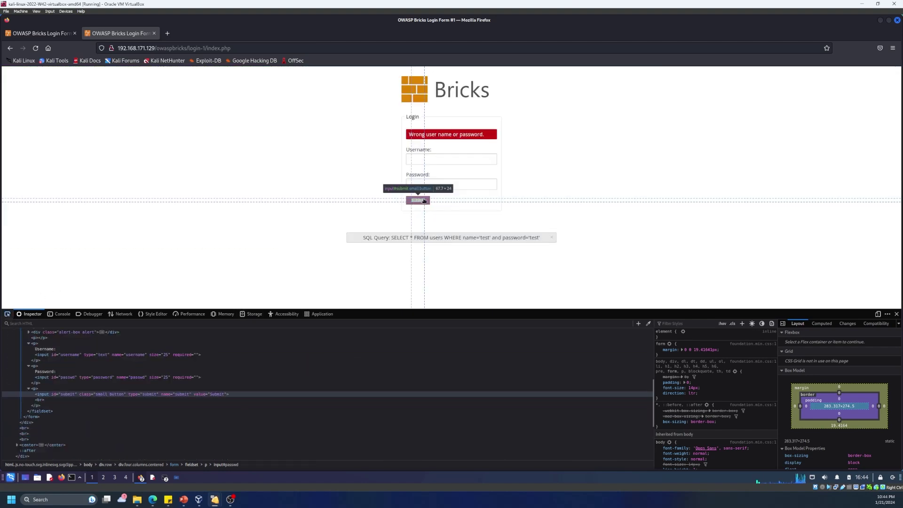
pyautogui.click(425, 201)
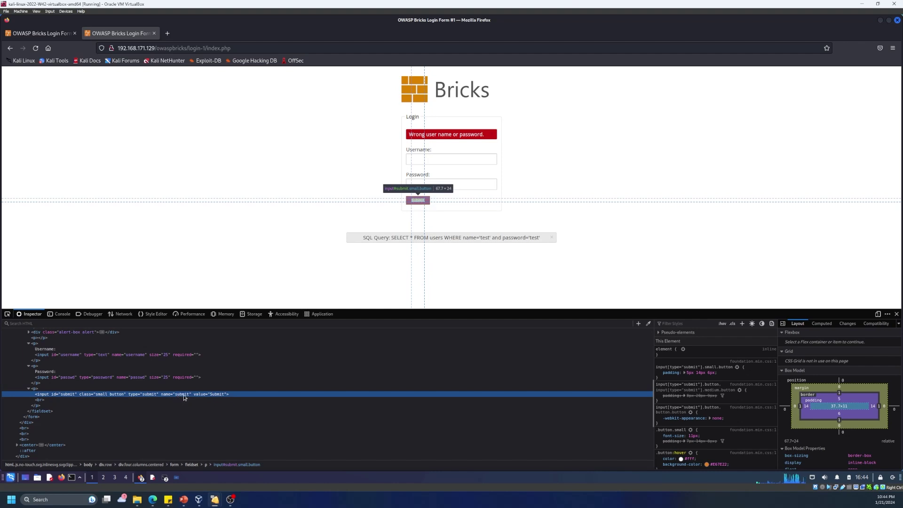
pyautogui.click(154, 478)
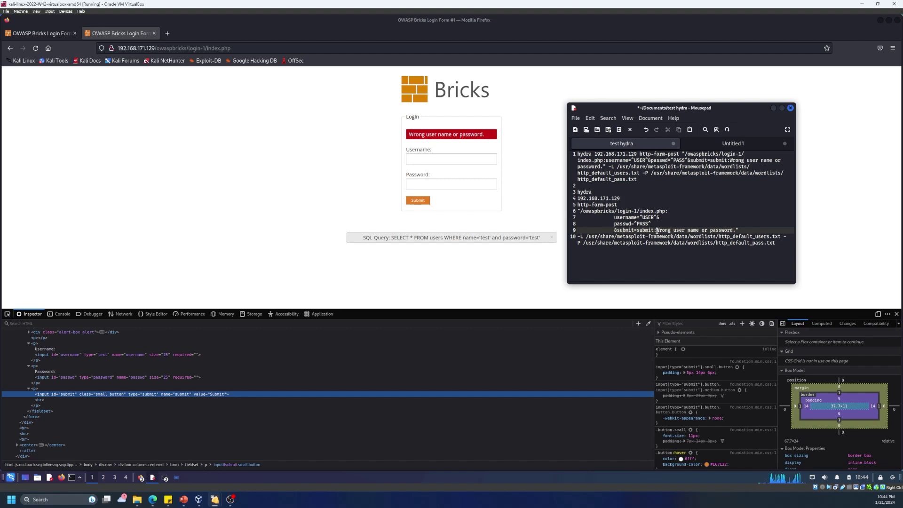
pyautogui.press('Return')
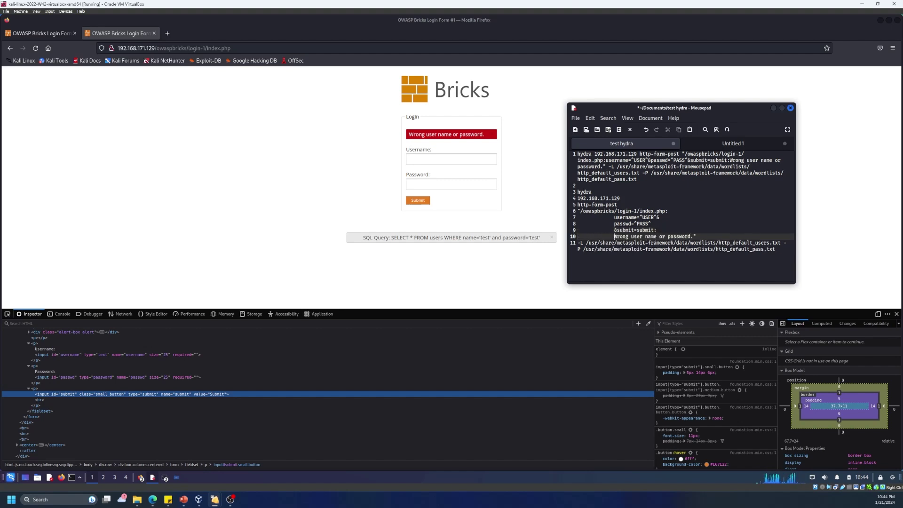
pyautogui.press('BackSpace')
pyautogui.click(674, 237)
pyautogui.click(578, 243)
pyautogui.moveTo(579, 242); pyautogui.dragTo(782, 243)
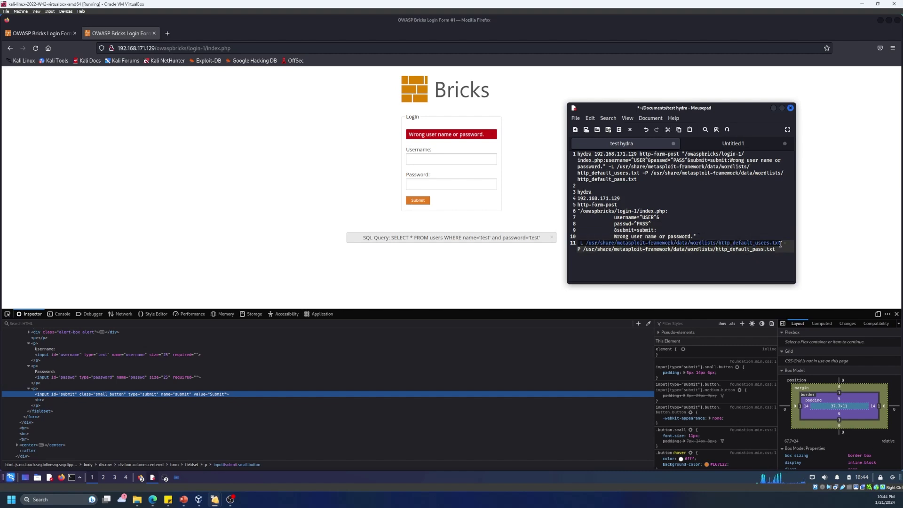
pyautogui.moveTo(583, 249); pyautogui.dragTo(769, 254)
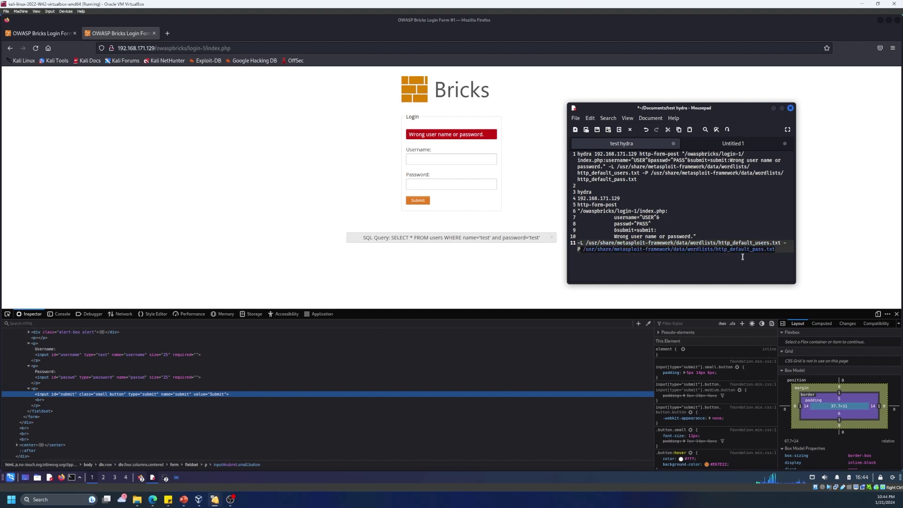
pyautogui.click(773, 255)
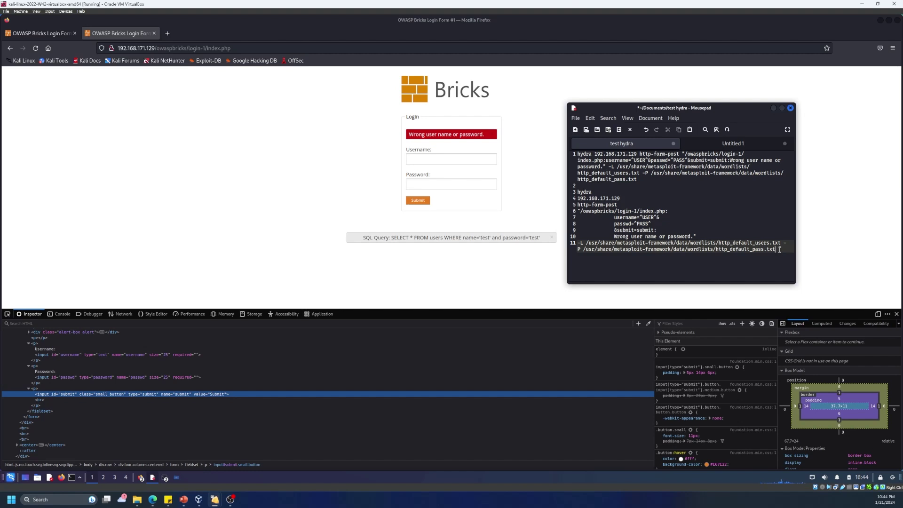
pyautogui.moveTo(780, 249); pyautogui.dragTo(579, 243)
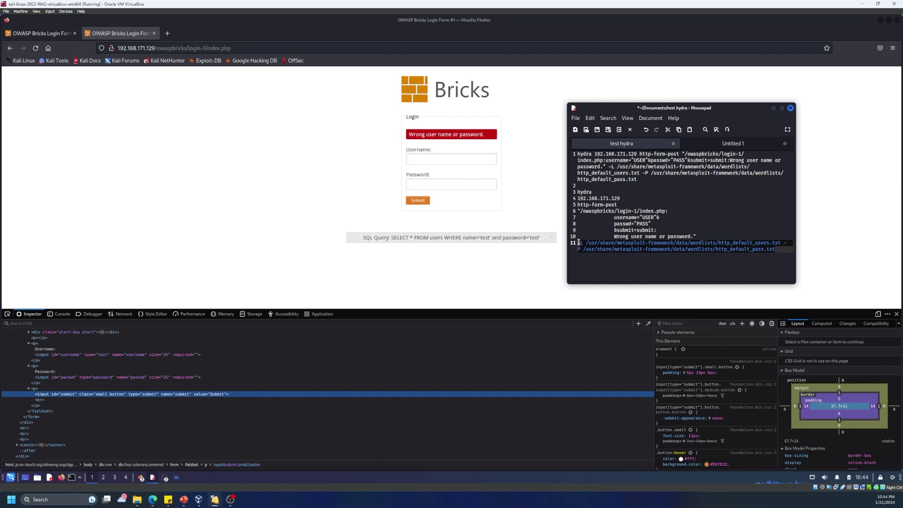
# Review the IP and login path lines, deleting the opening quote on line 6.
pyautogui.click(688, 249)
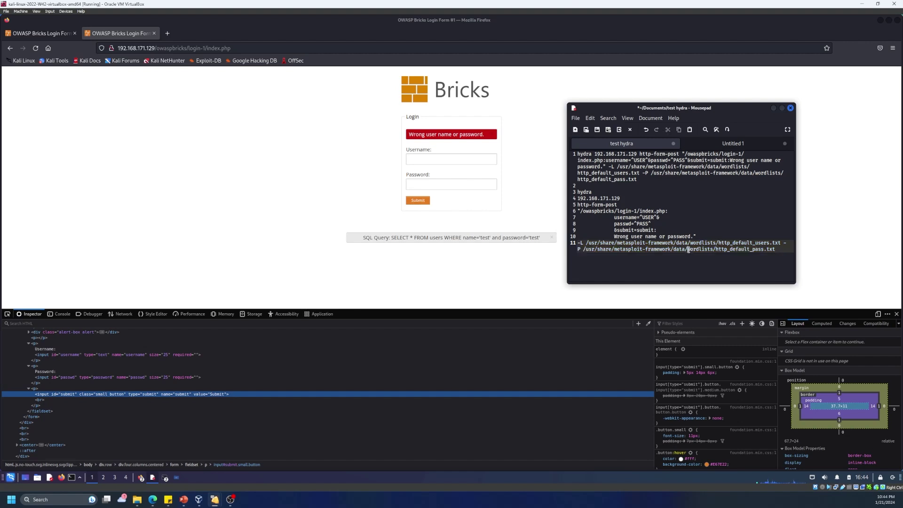
pyautogui.click(700, 235)
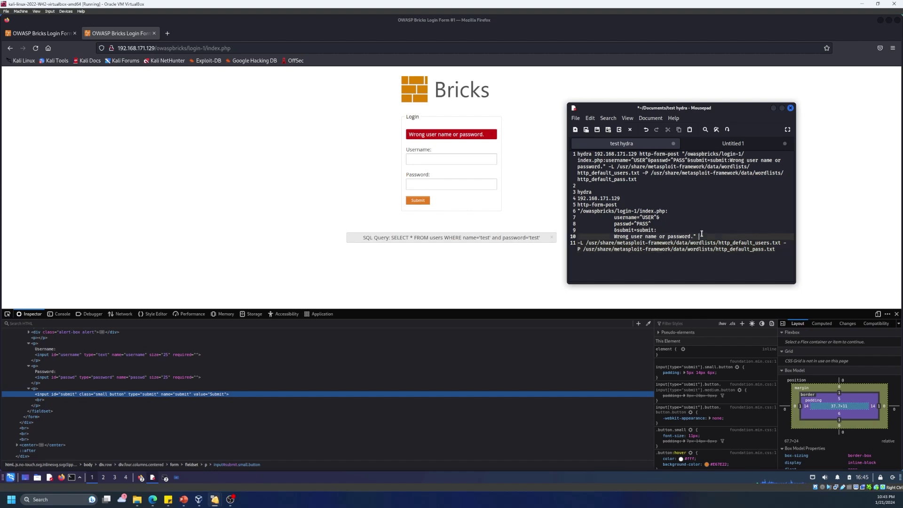
pyautogui.click(598, 192)
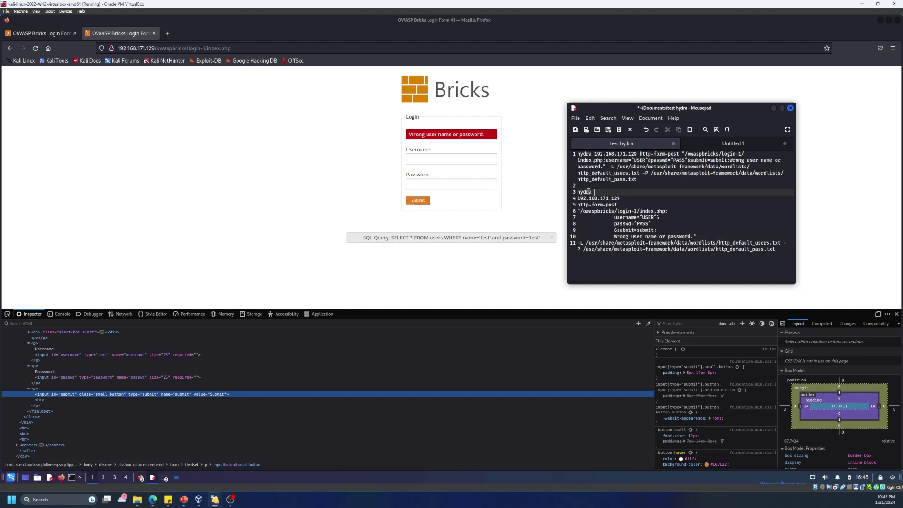
pyautogui.click(626, 199)
pyautogui.moveTo(621, 198); pyautogui.dragTo(576, 204)
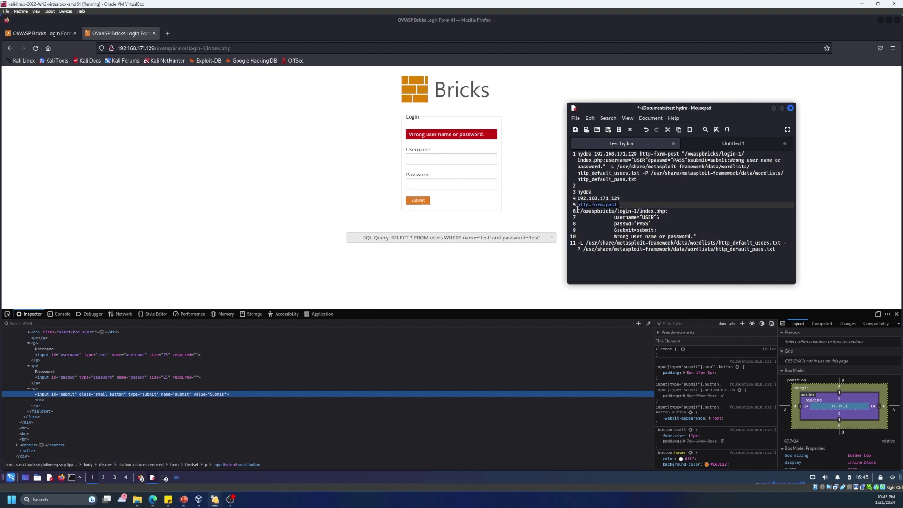
pyautogui.click(578, 210)
pyautogui.press('BackSpace')
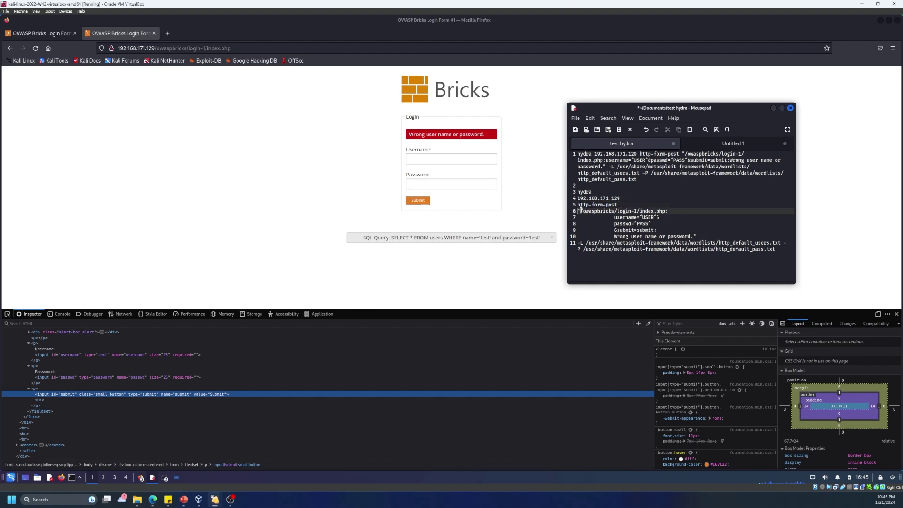
pyautogui.write('"')
pyautogui.moveTo(580, 211); pyautogui.dragTo(664, 210)
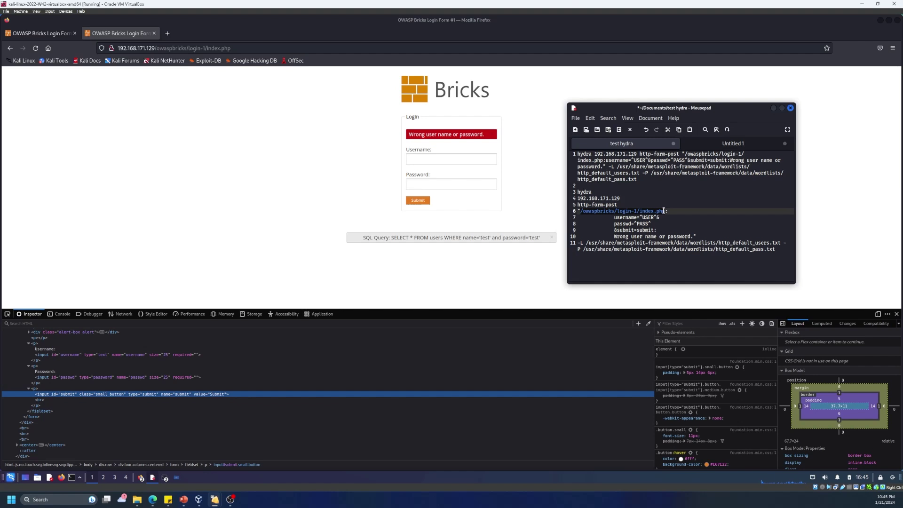
pyautogui.moveTo(664, 212); pyautogui.dragTo(667, 211)
# Join the submit line onto the PASS line, then break submit=submit: back onto line 9.
pyautogui.moveTo(615, 219); pyautogui.dragTo(626, 218)
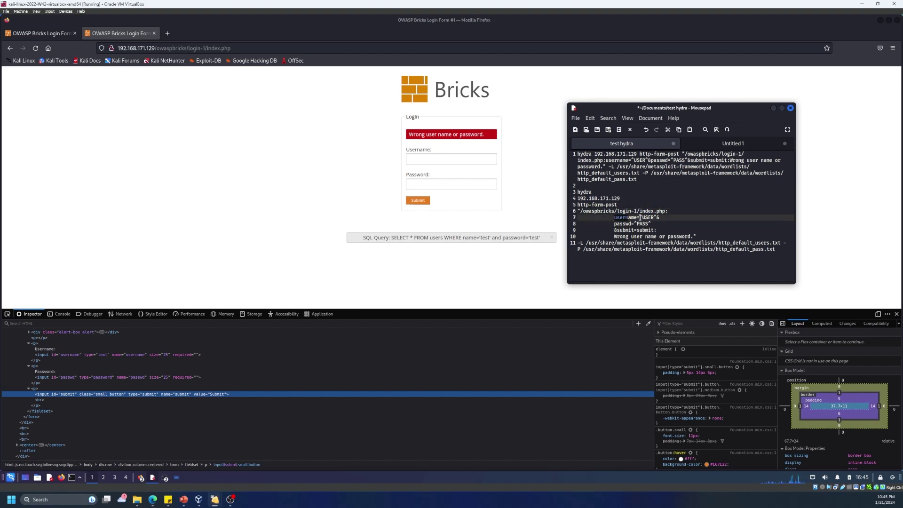
pyautogui.press('End')
pyautogui.hotkey('shift', 'Left')
pyautogui.hotkey('shift', 'Left')
pyautogui.hotkey('shift', 'Left')
pyautogui.moveTo(613, 225); pyautogui.dragTo(642, 224)
pyautogui.click(615, 230)
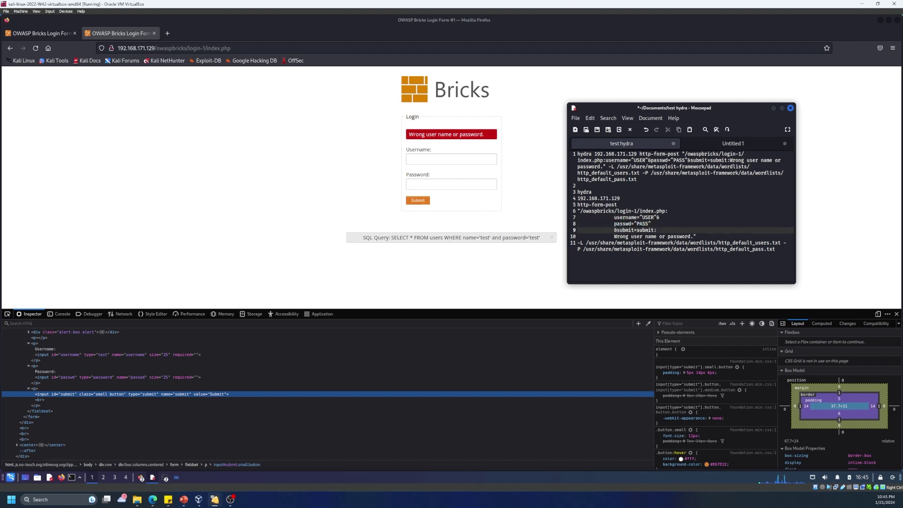
pyautogui.press('BackSpace')
pyautogui.press('BackSpace')
pyautogui.press('BackSpace')
pyautogui.press('BackSpace')
pyautogui.press('BackSpace')
pyautogui.press('BackSpace')
pyautogui.press('BackSpace')
pyautogui.press('BackSpace')
pyautogui.press('BackSpace')
pyautogui.press('BackSpace')
pyautogui.press('BackSpace')
pyautogui.press('BackSpace')
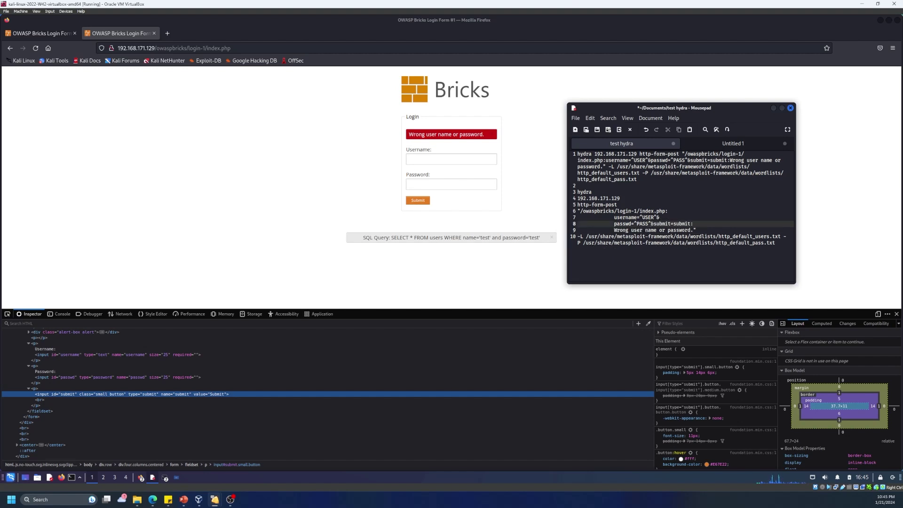
pyautogui.press('Return')
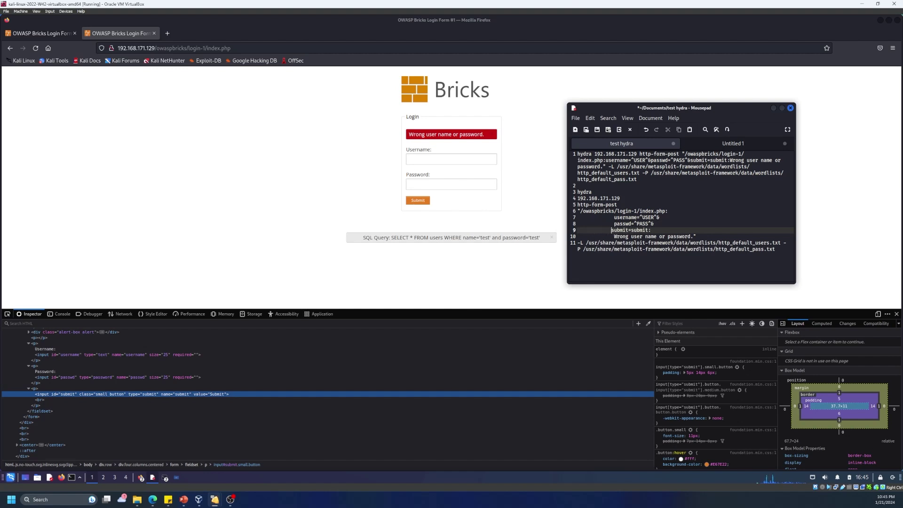
# Highlight the 'Wrong user name or password.' failure message and move to line 11.
pyautogui.click(661, 230)
pyautogui.moveTo(610, 235); pyautogui.dragTo(696, 237)
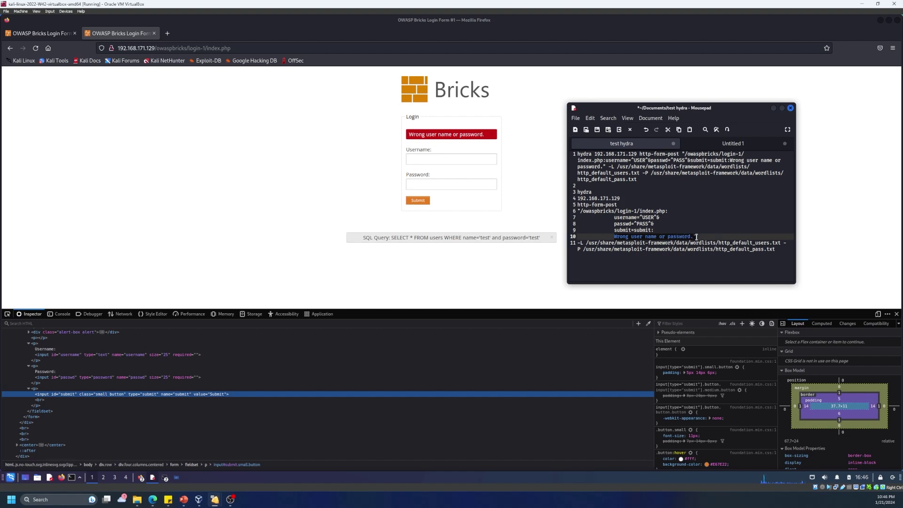
pyautogui.click(697, 237)
pyautogui.write('"')
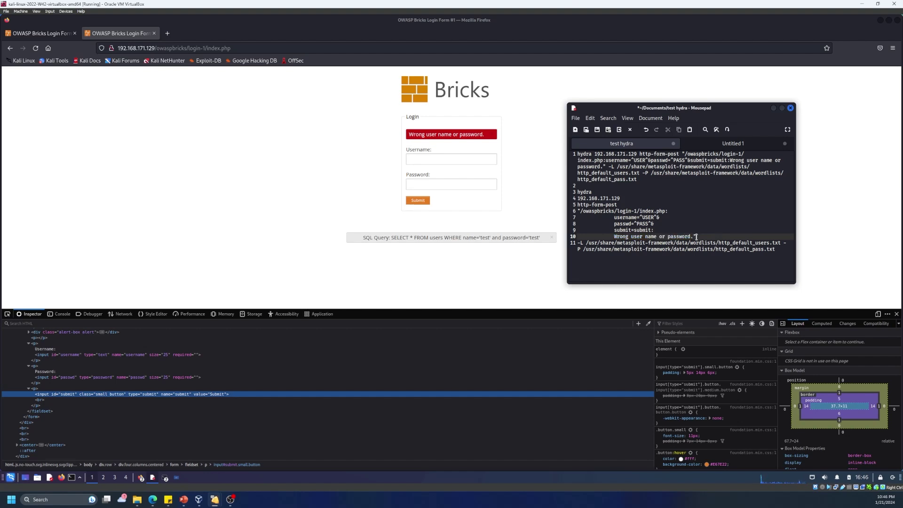
pyautogui.click(578, 244)
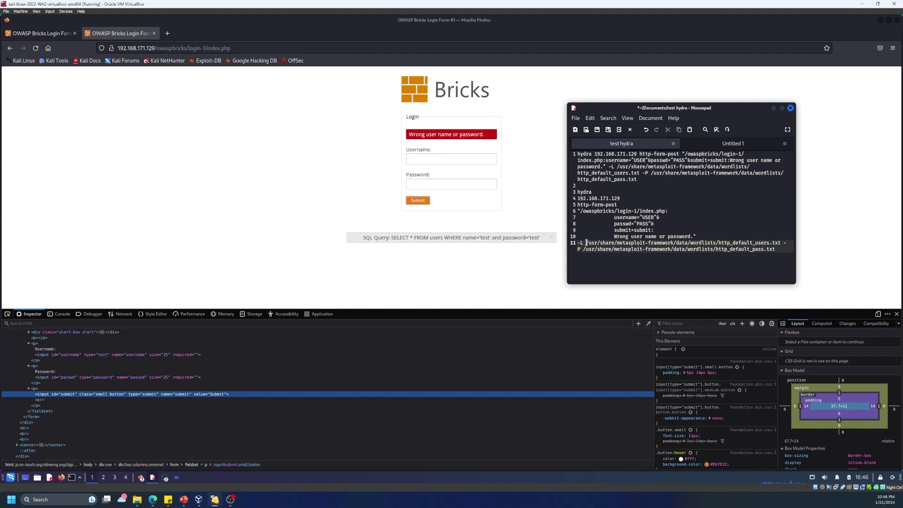
pyautogui.moveTo(586, 243); pyautogui.dragTo(785, 243)
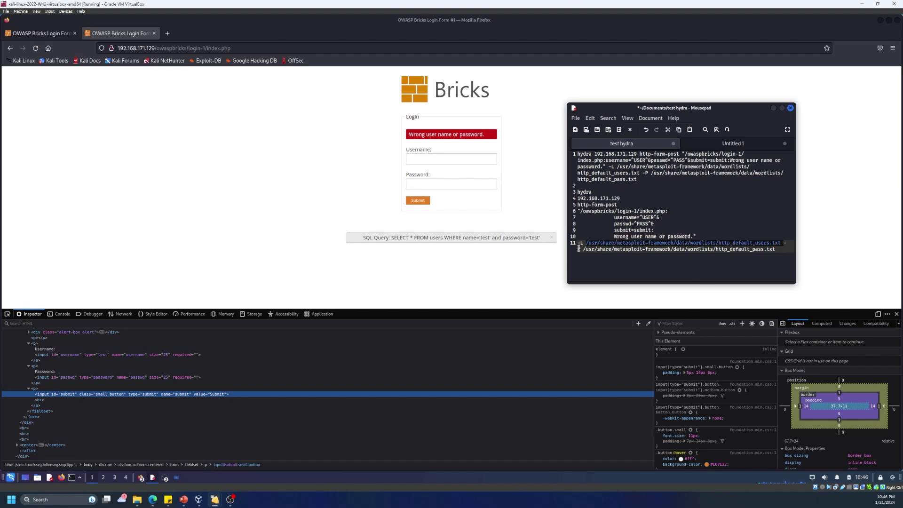
pyautogui.click(784, 243)
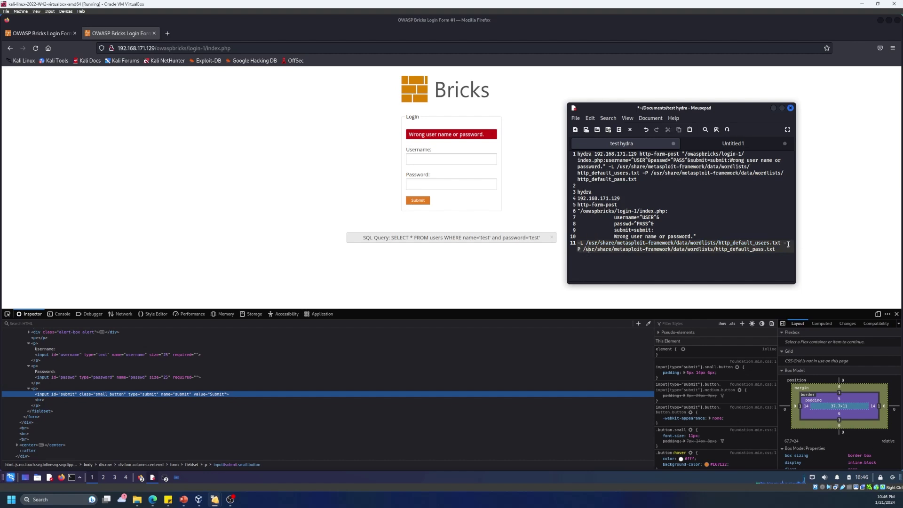
pyautogui.press('Return')
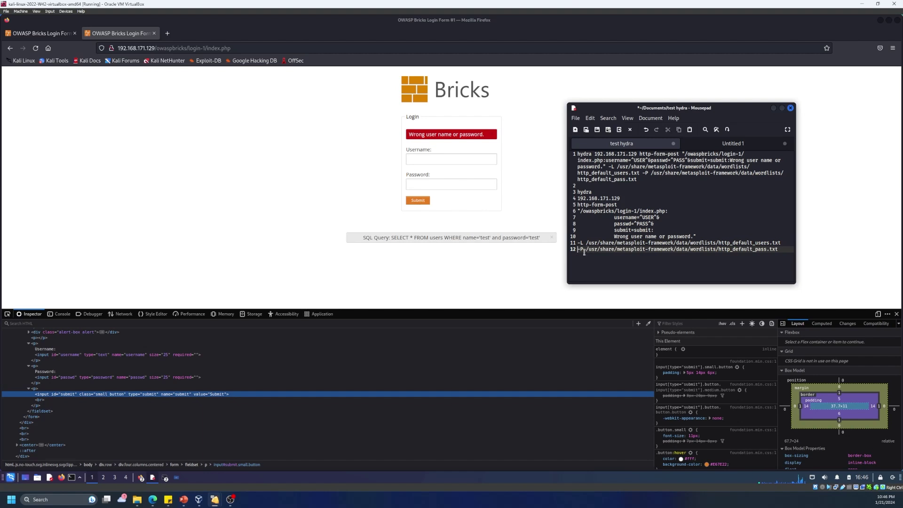
pyautogui.moveTo(586, 248); pyautogui.dragTo(779, 249)
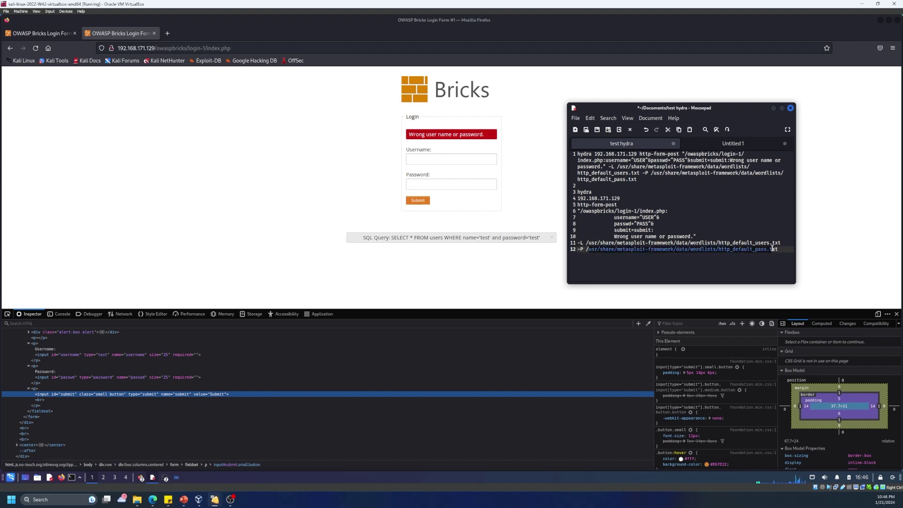
pyautogui.click(779, 249)
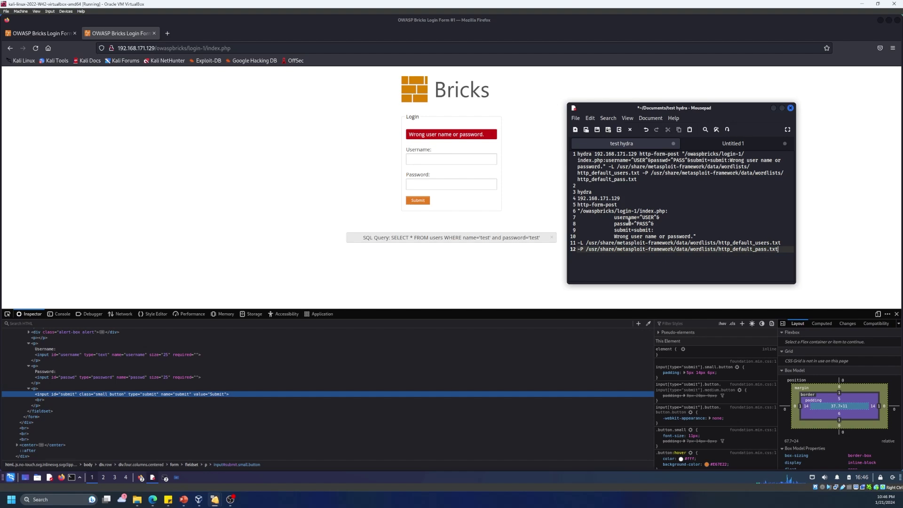
pyautogui.click(637, 235)
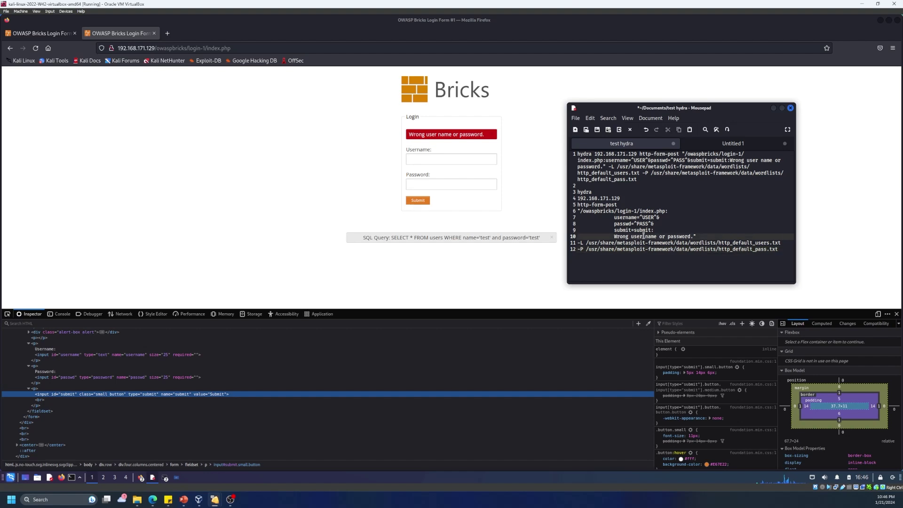
pyautogui.press('BackSpace')
pyautogui.moveTo(615, 236); pyautogui.dragTo(690, 236)
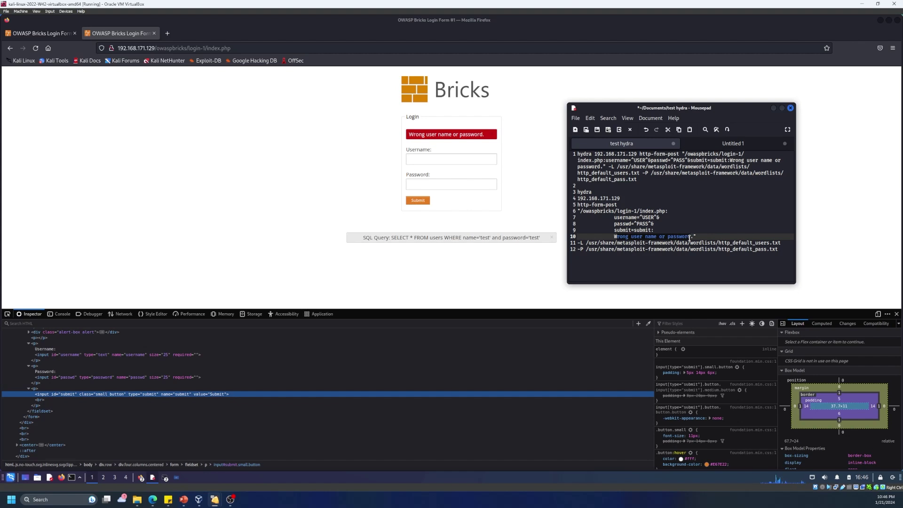
pyautogui.click(614, 237)
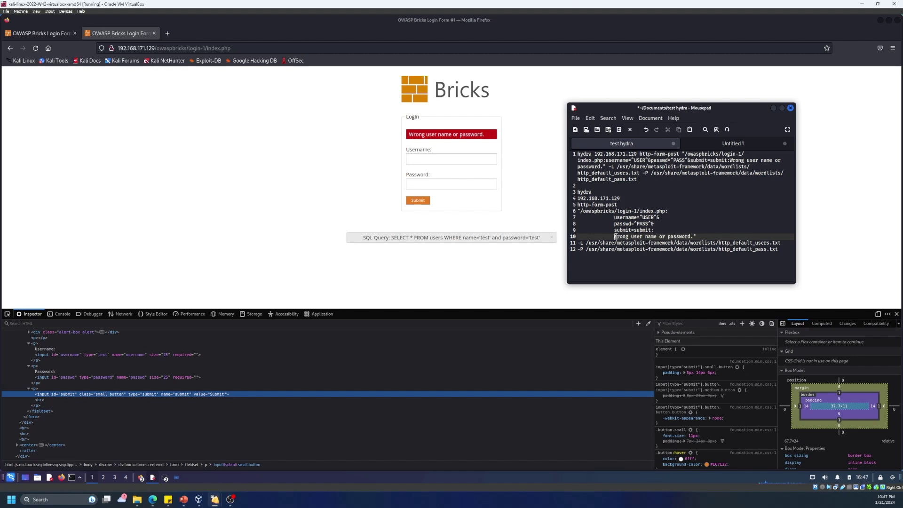
# Copy the full hydra command on line 1 via the right-click menu.
pyautogui.click(672, 230)
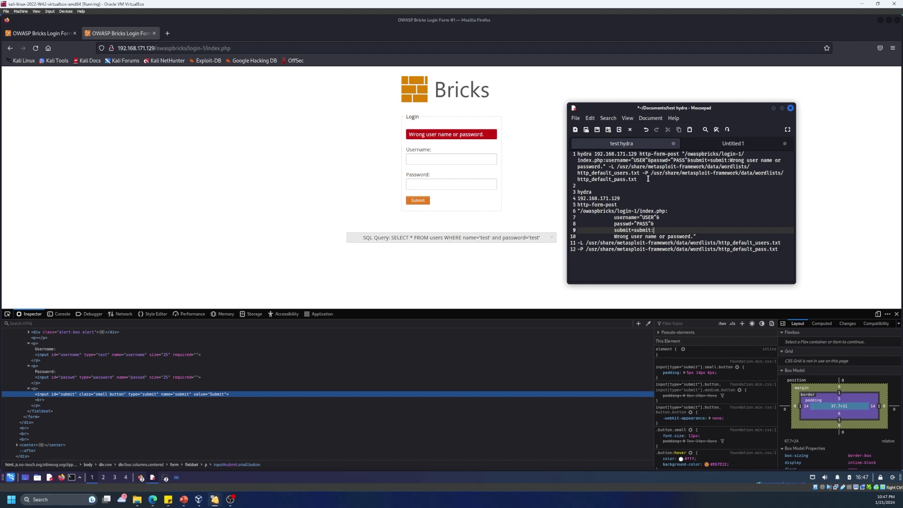
pyautogui.moveTo(638, 180)
pyautogui.mouseDown()
pyautogui.moveTo(588, 168)
pyautogui.moveTo(579, 155)
pyautogui.mouseUp()
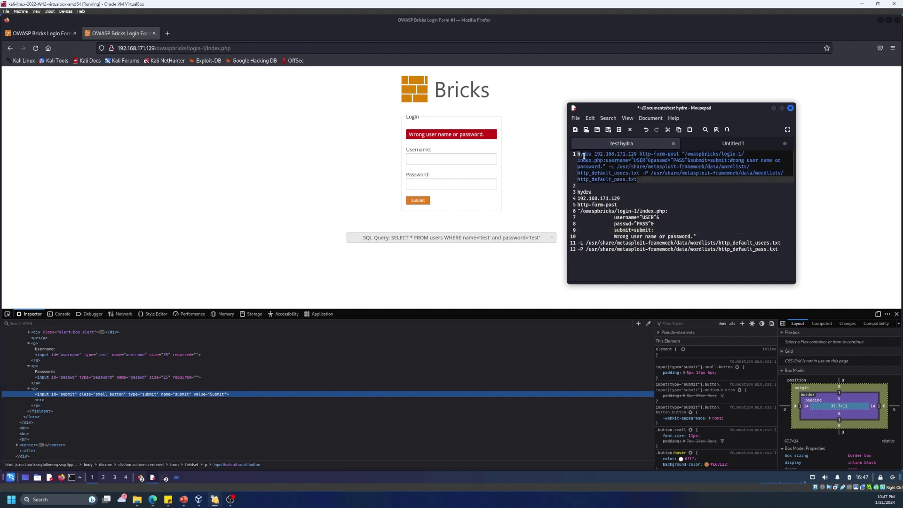
pyautogui.tripleClick(645, 176)
pyautogui.rightClick(601, 163)
pyautogui.click(625, 197)
# Bring the Bricks login page forward and list the terminal windows.
pyautogui.rightClick(247, 262)
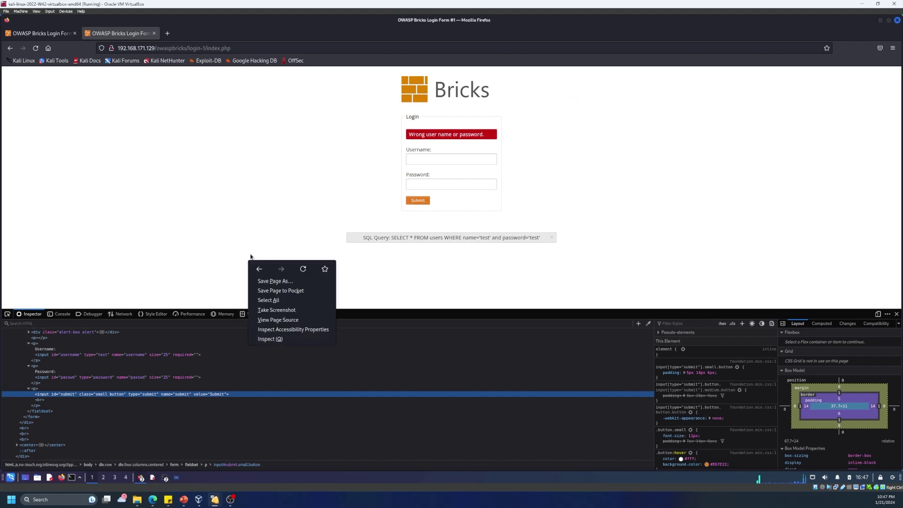
pyautogui.click(180, 263)
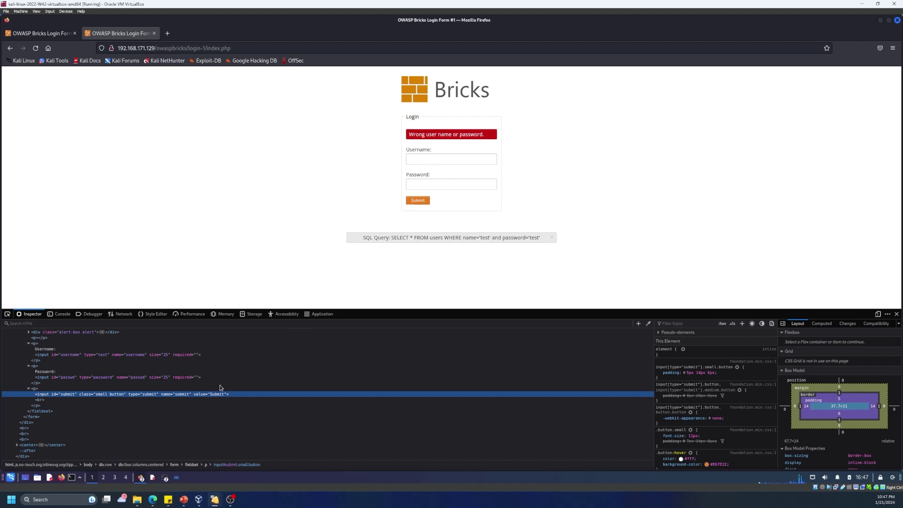
pyautogui.click(166, 477)
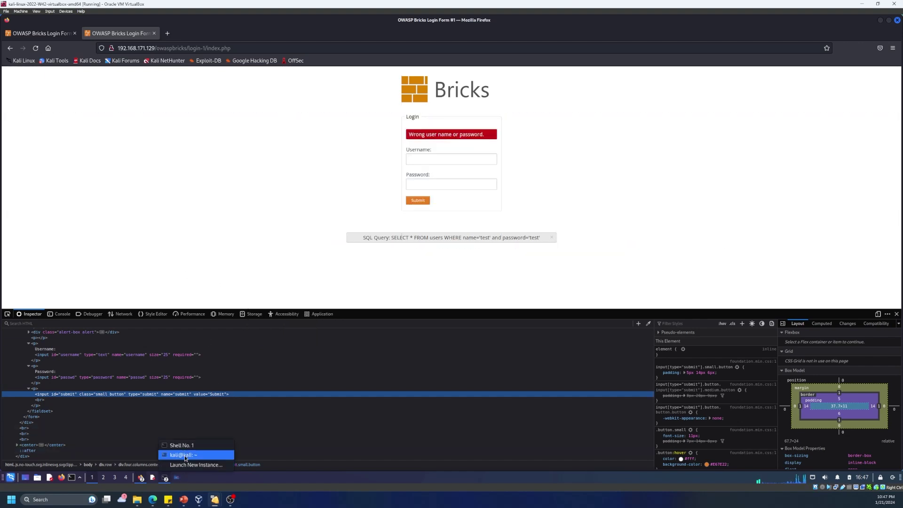
pyautogui.click(195, 464)
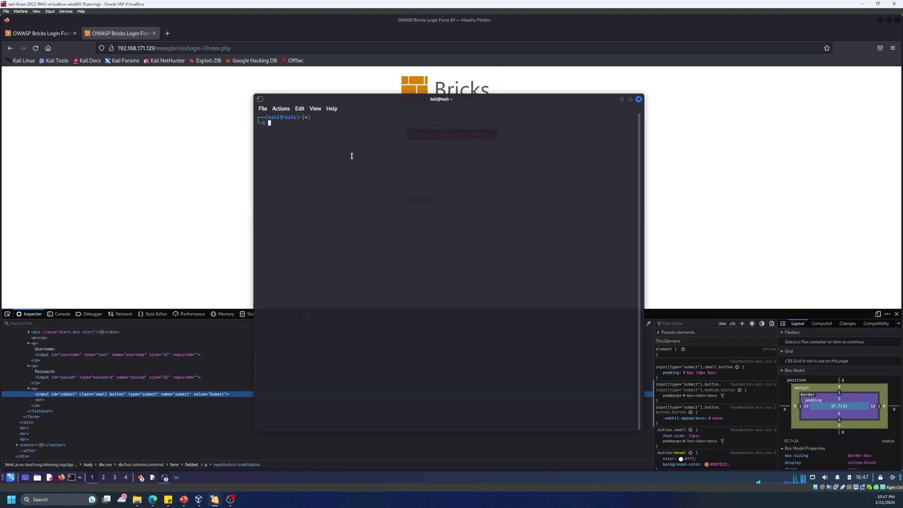
pyautogui.rightClick(278, 127)
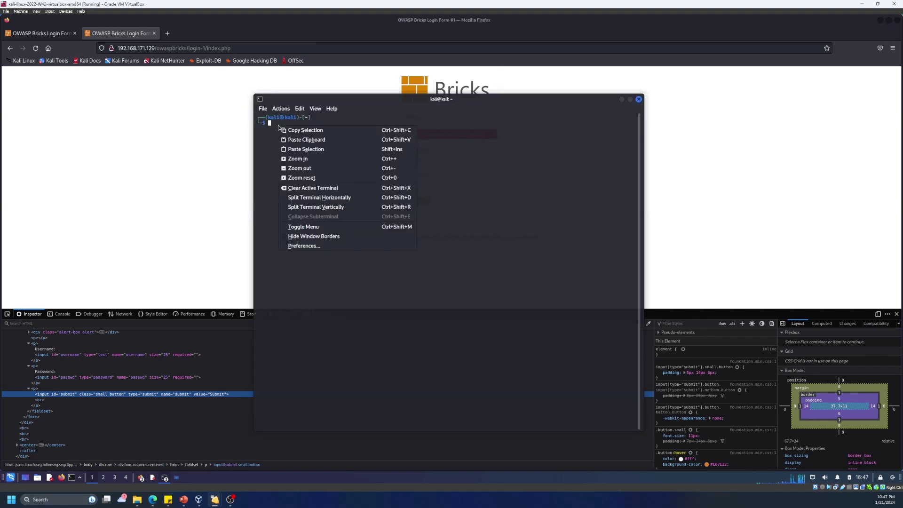
pyautogui.click(306, 140)
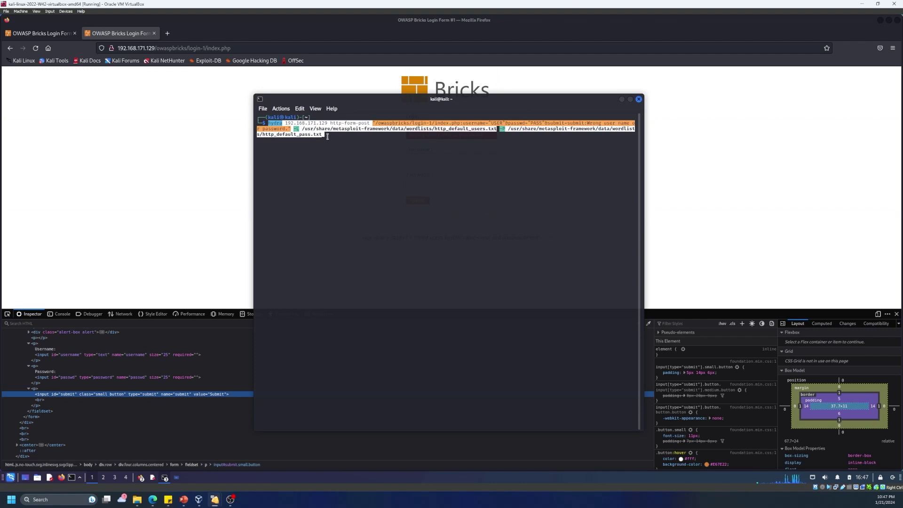
pyautogui.press('Return')
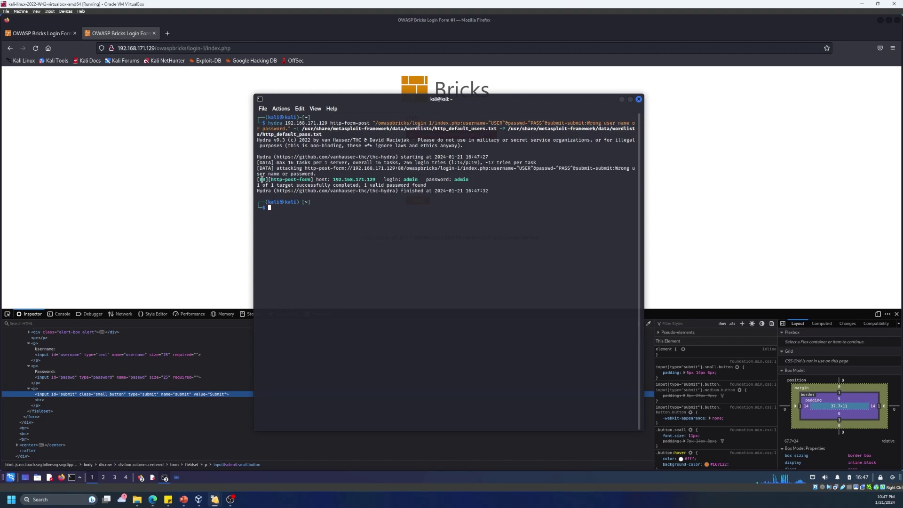
pyautogui.moveTo(260, 179); pyautogui.dragTo(471, 180)
pyautogui.click(471, 181)
# Submit admin/admin on Bricks Login #1 and decline saving the login.
pyautogui.click(681, 198)
pyautogui.click(436, 160)
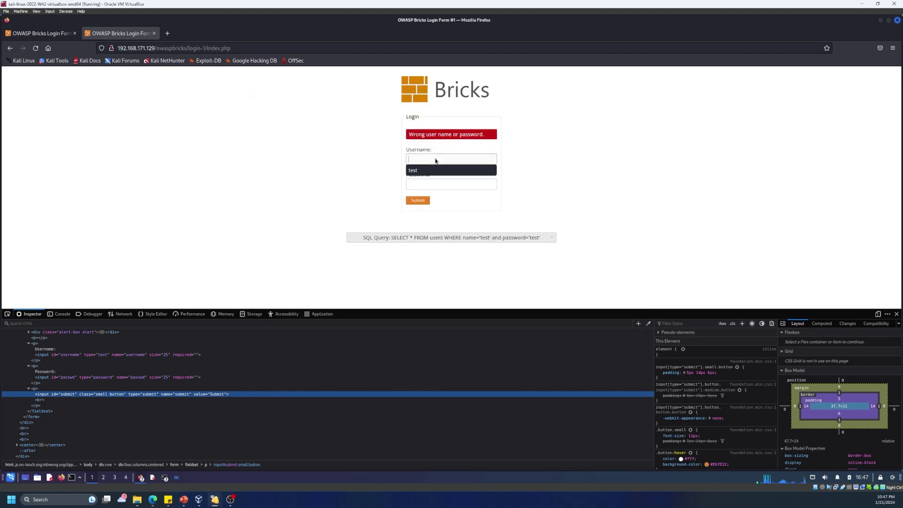
pyautogui.write('admin')
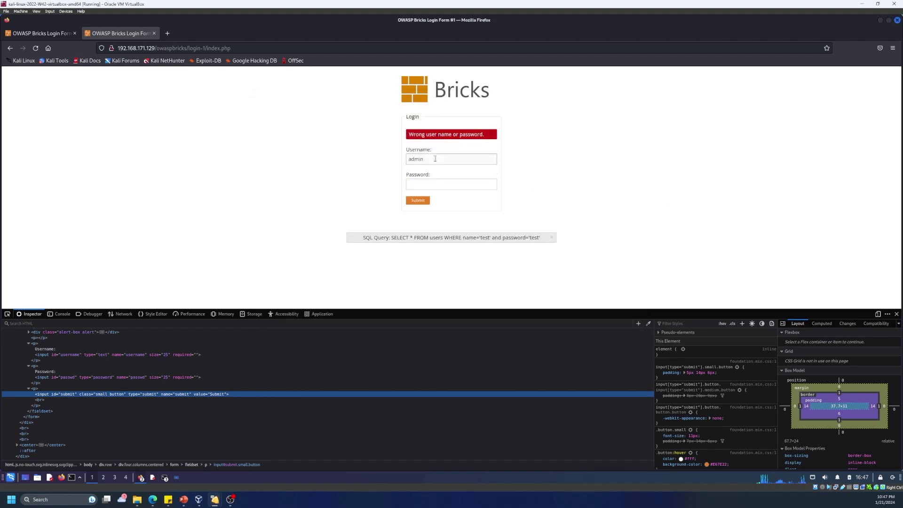
pyautogui.write('adm')
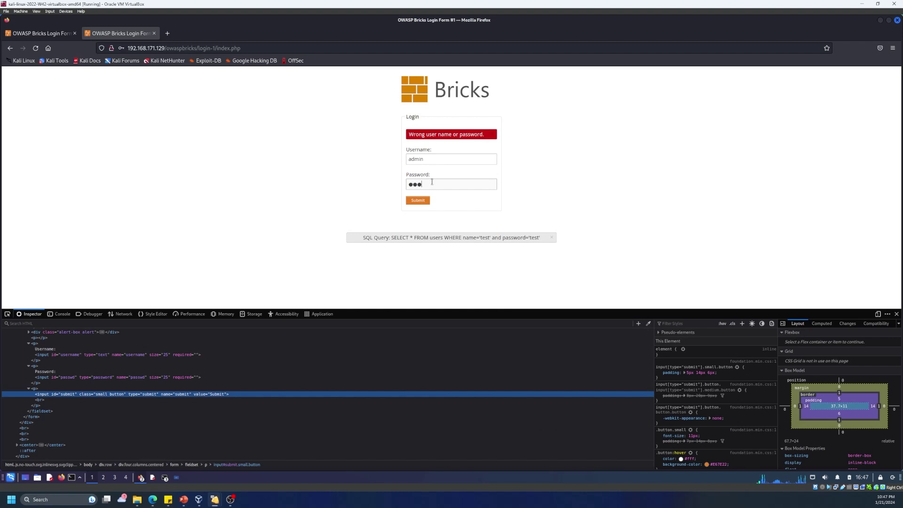
pyautogui.write('in')
pyautogui.click(418, 201)
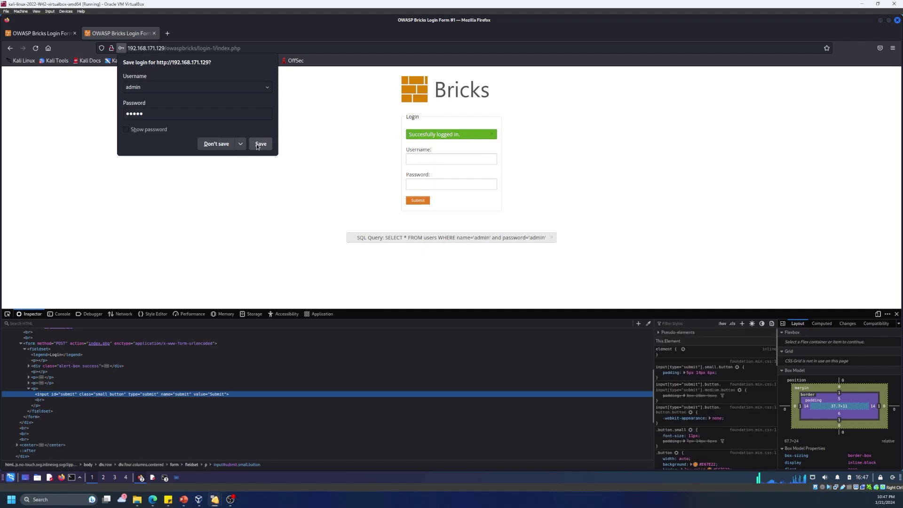
pyautogui.click(222, 147)
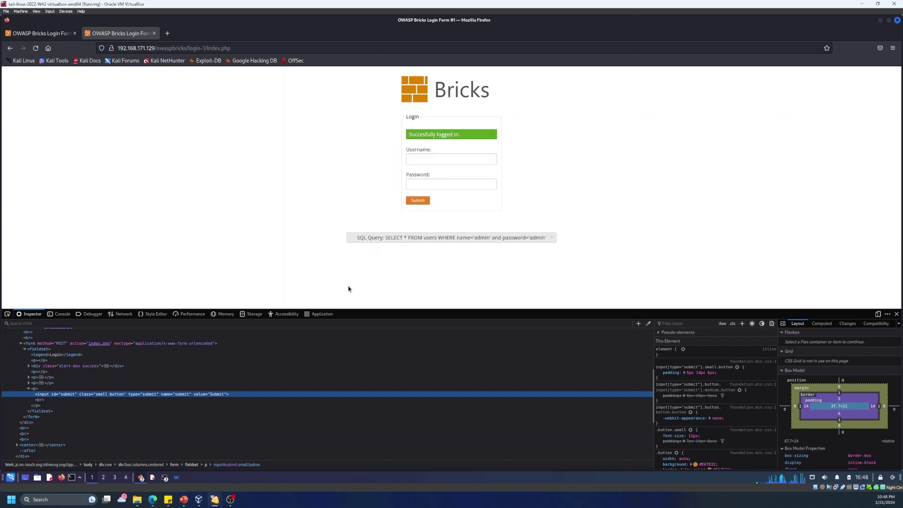
pyautogui.click(153, 478)
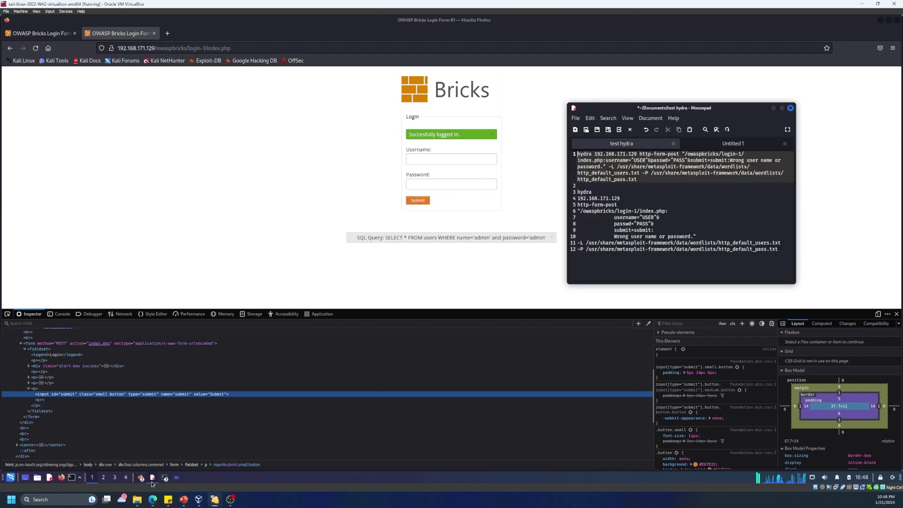
pyautogui.moveTo(729, 110)
pyautogui.mouseDown()
pyautogui.moveTo(648, 104)
pyautogui.moveTo(660, 99)
pyautogui.mouseUp()
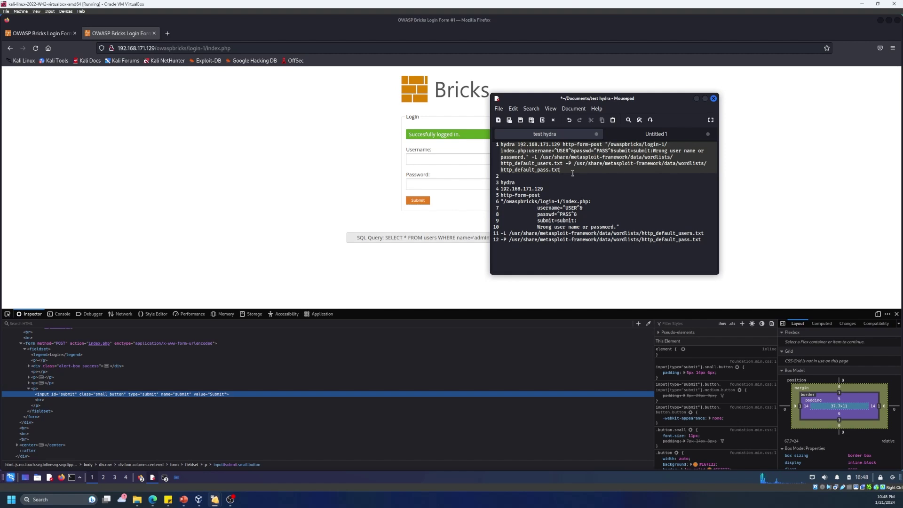
pyautogui.moveTo(613, 99); pyautogui.dragTo(548, 88)
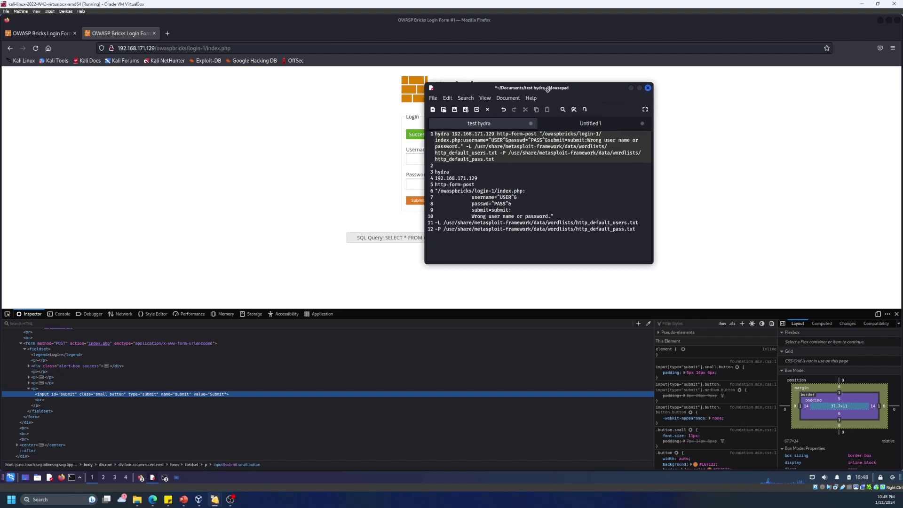